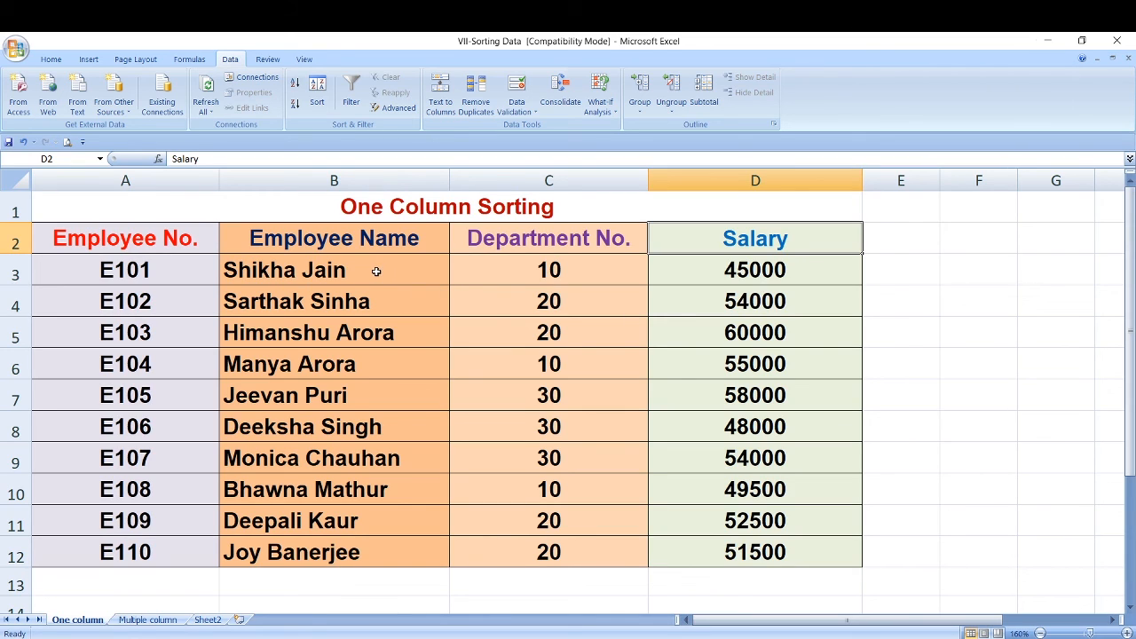
click(574, 275)
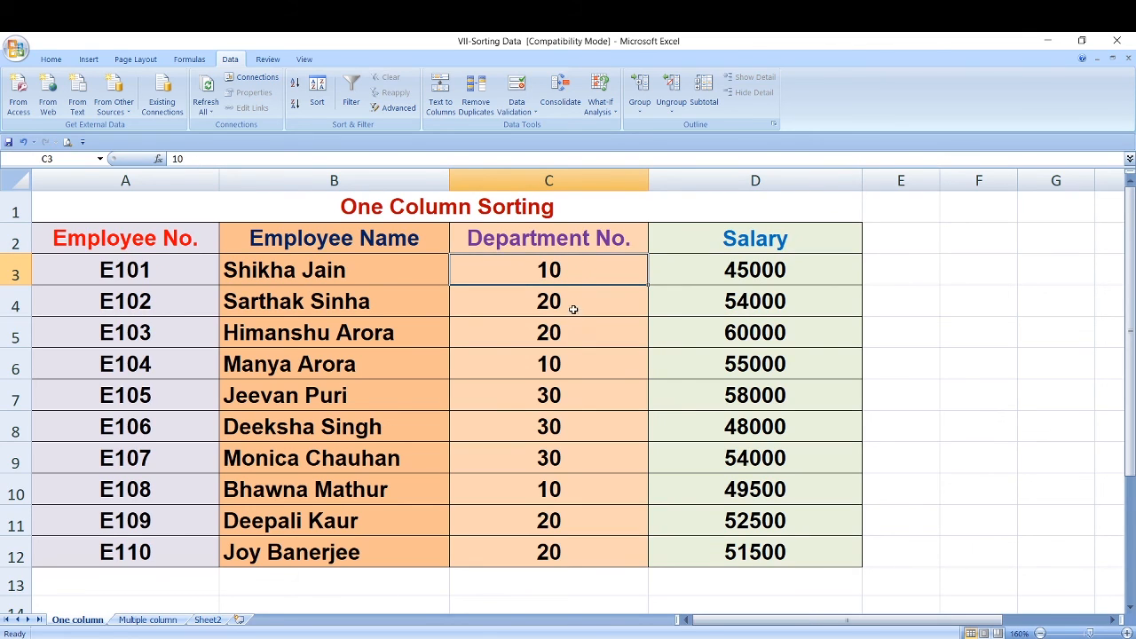
click(573, 308)
click(557, 397)
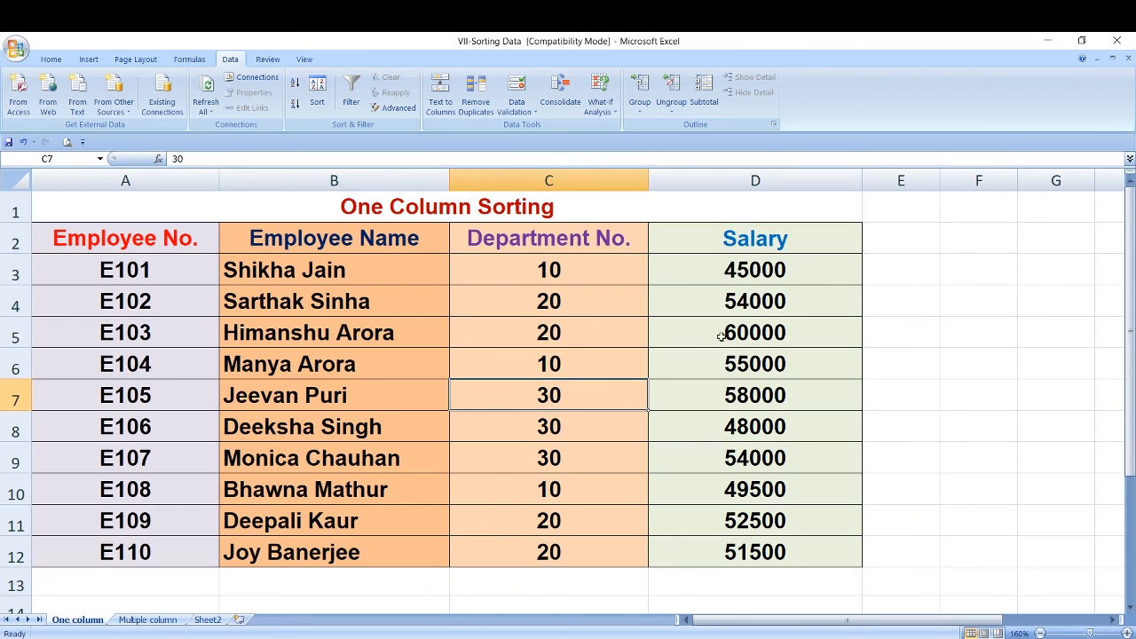
click(754, 274)
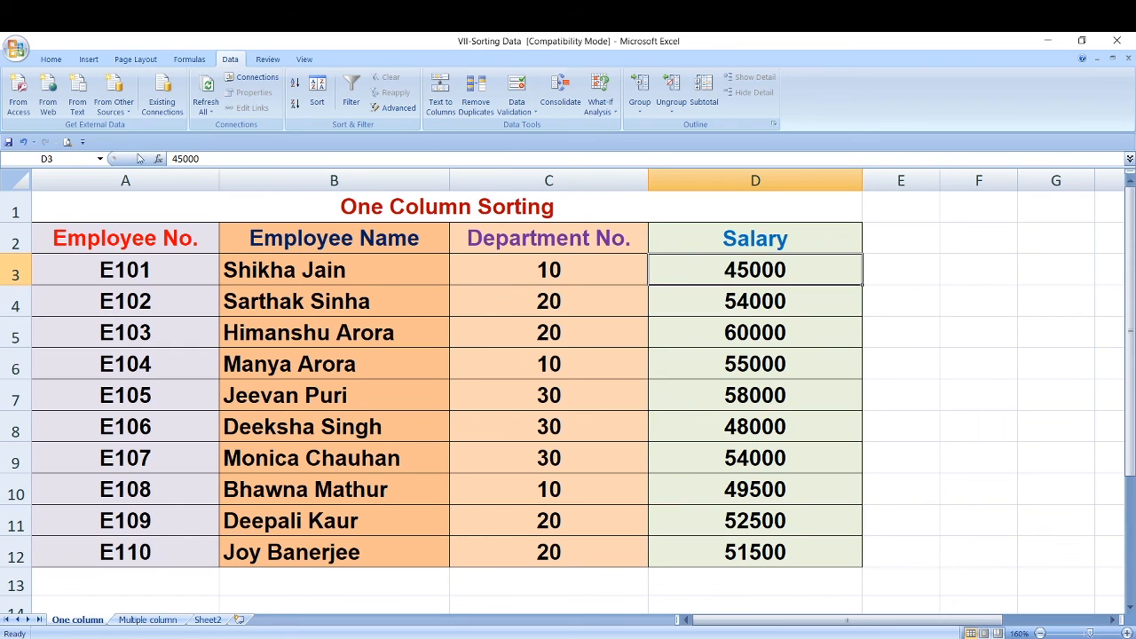
click(52, 60)
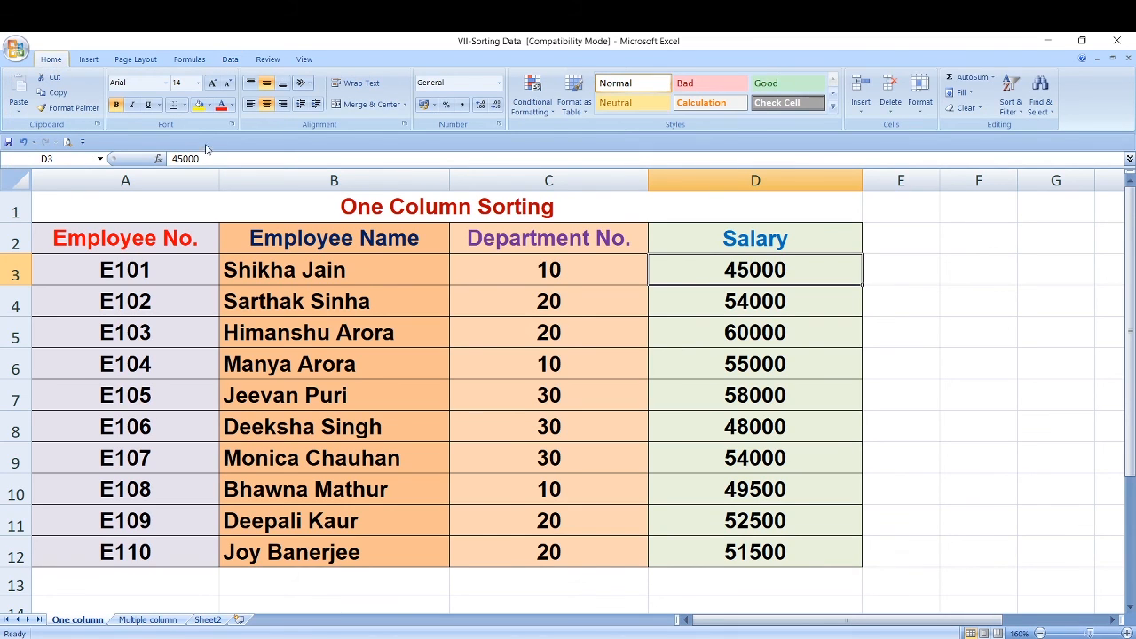
click(1008, 99)
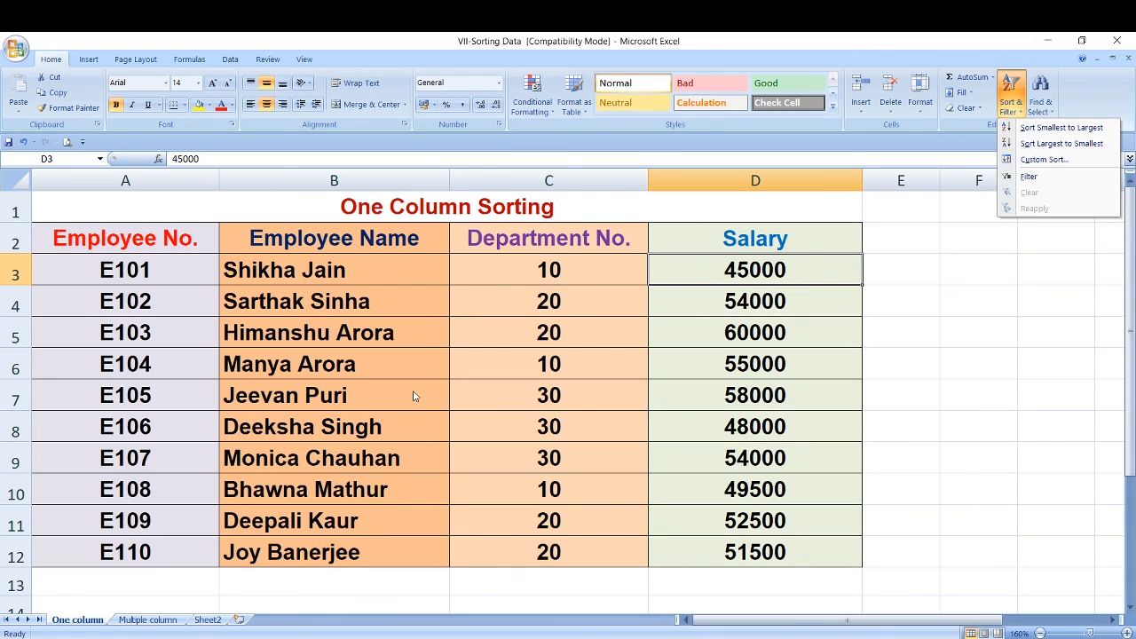
click(230, 60)
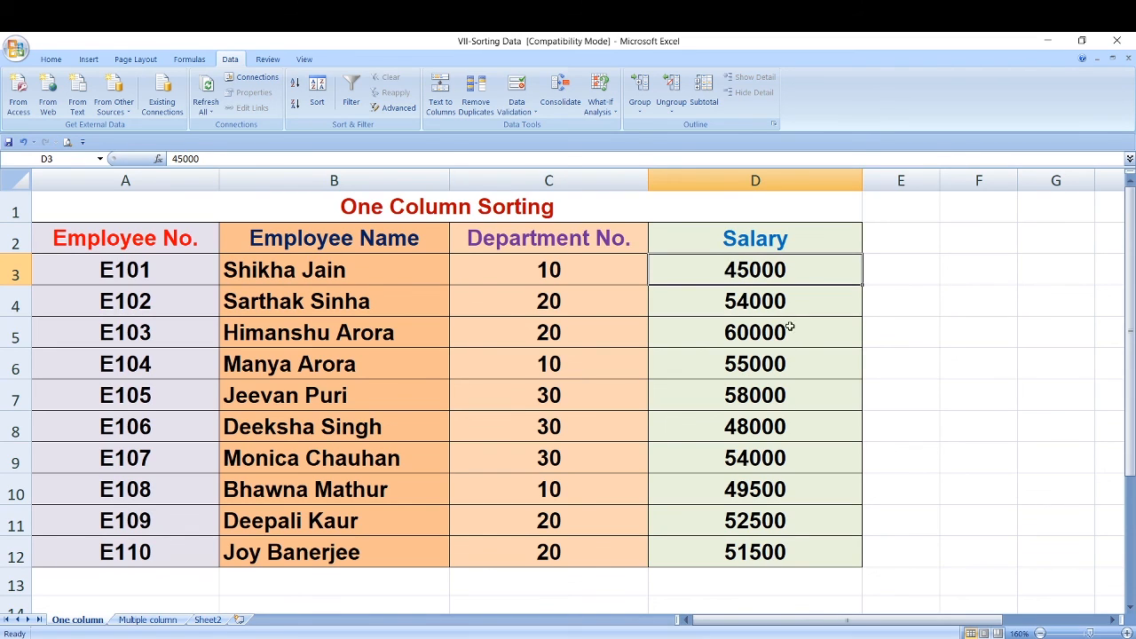
- Sort the employee table on the One column sheet by Salary from largest to smallest
click(761, 301)
click(762, 279)
click(753, 303)
click(748, 347)
click(757, 281)
click(294, 106)
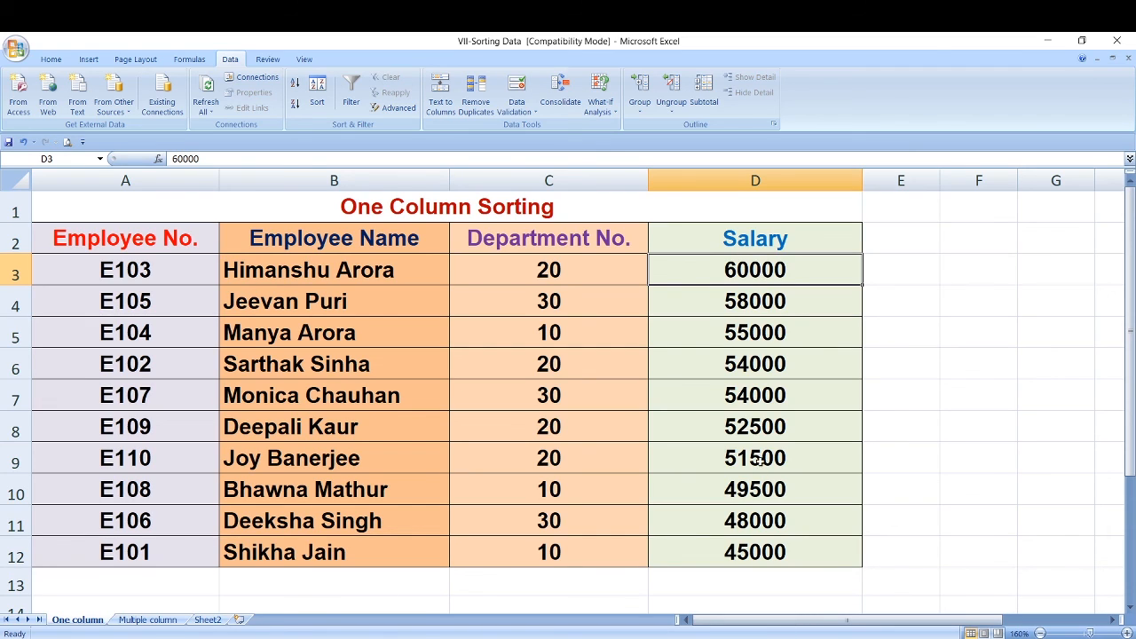
click(767, 554)
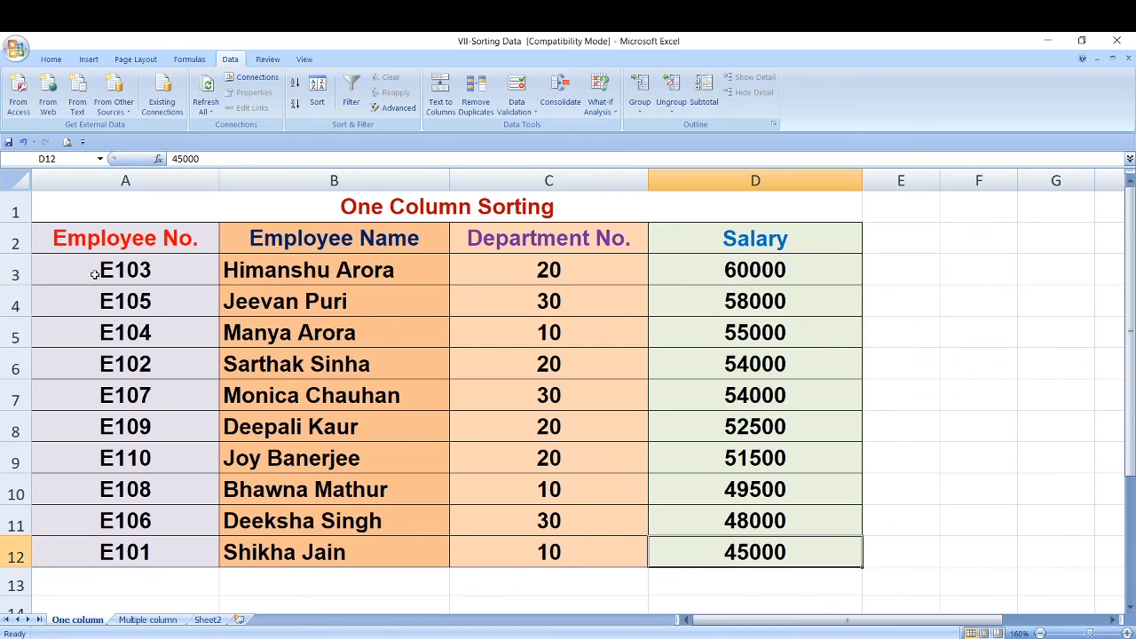
- Sort the employee table on the One column sheet by Employee Name from A to Z
click(309, 275)
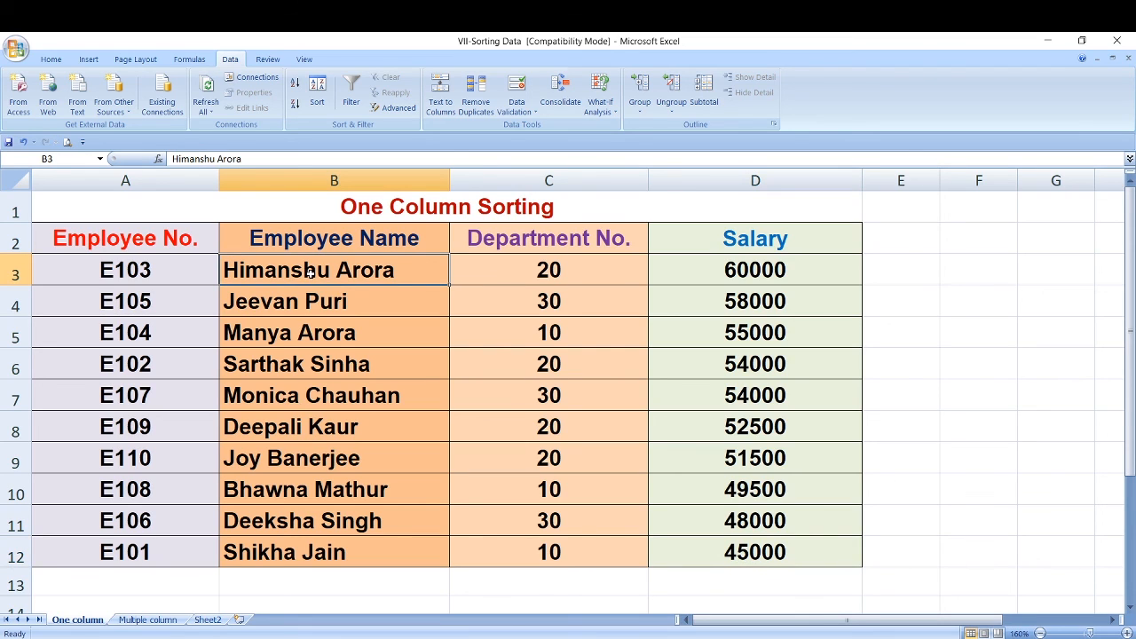
click(314, 306)
click(318, 275)
click(313, 305)
click(311, 270)
click(295, 82)
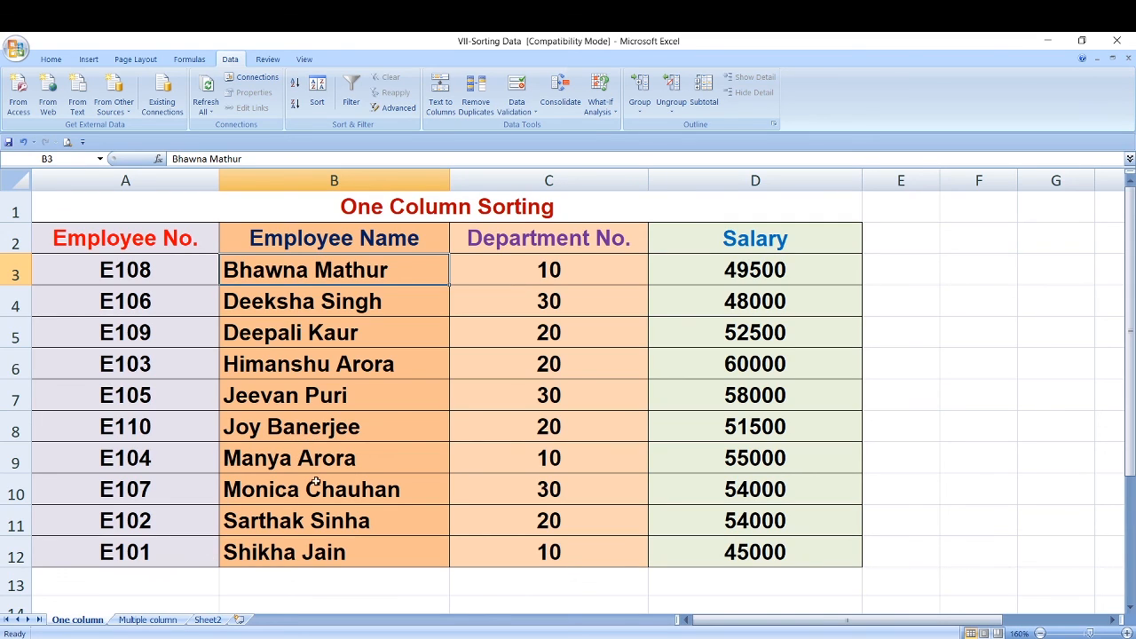
- Switch to the Multiple column sheet and look over the entries in its Department No. column
click(174, 622)
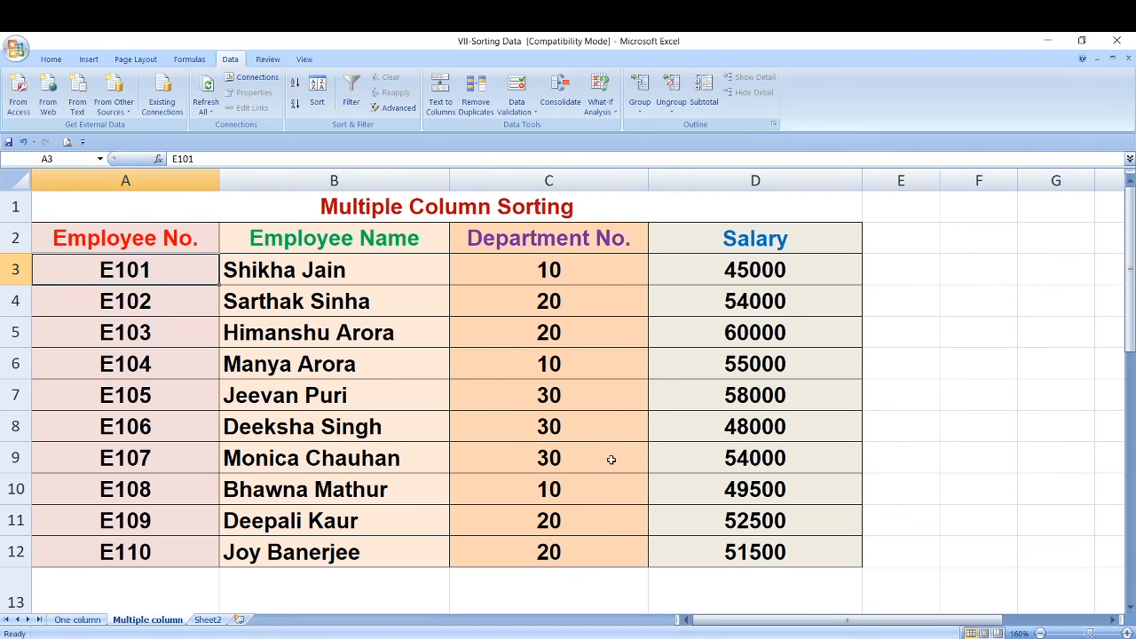
click(569, 270)
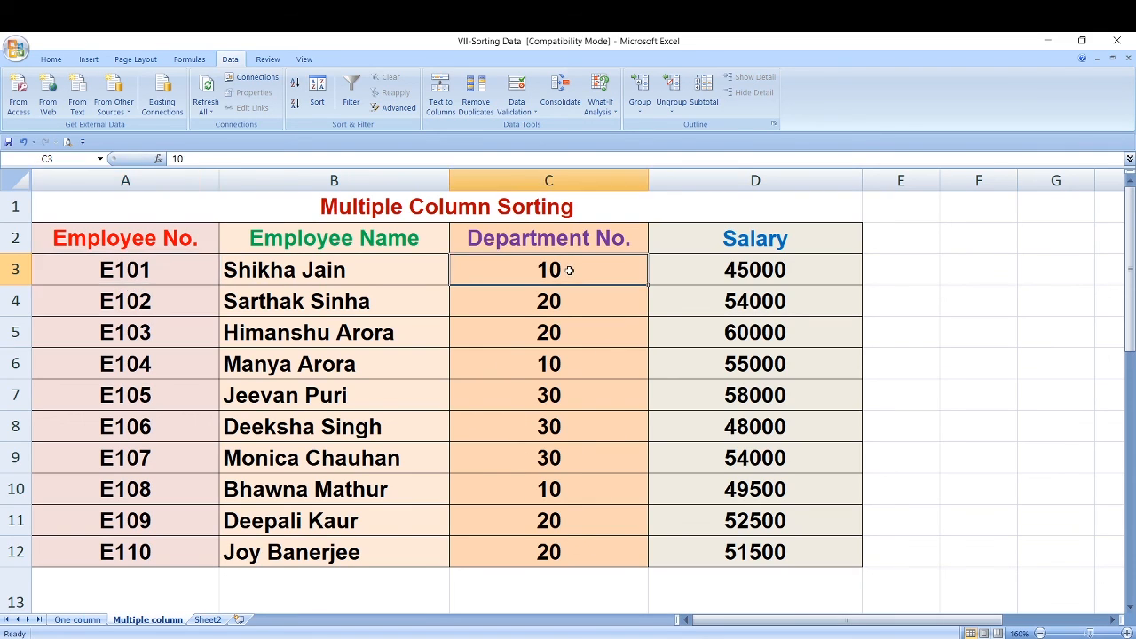
click(560, 304)
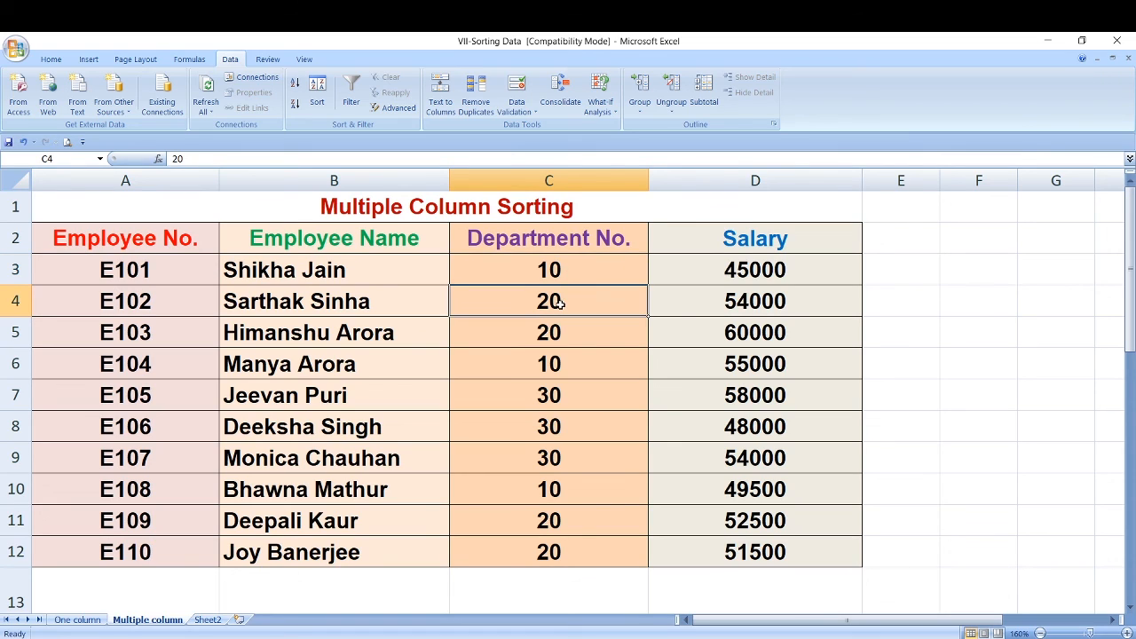
click(556, 337)
click(562, 367)
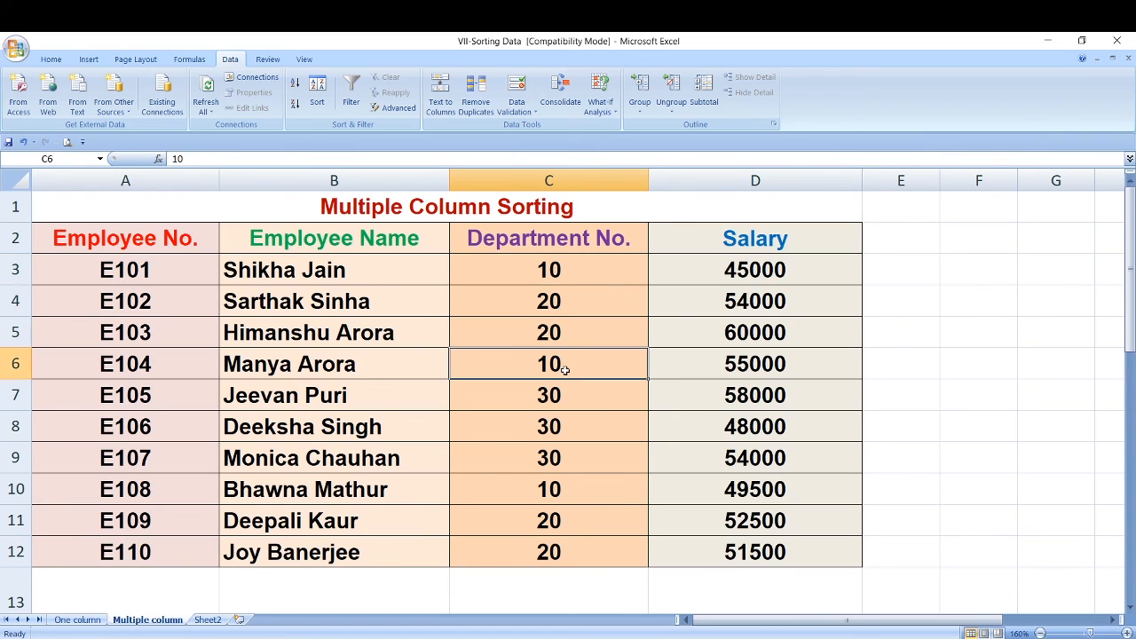
click(559, 401)
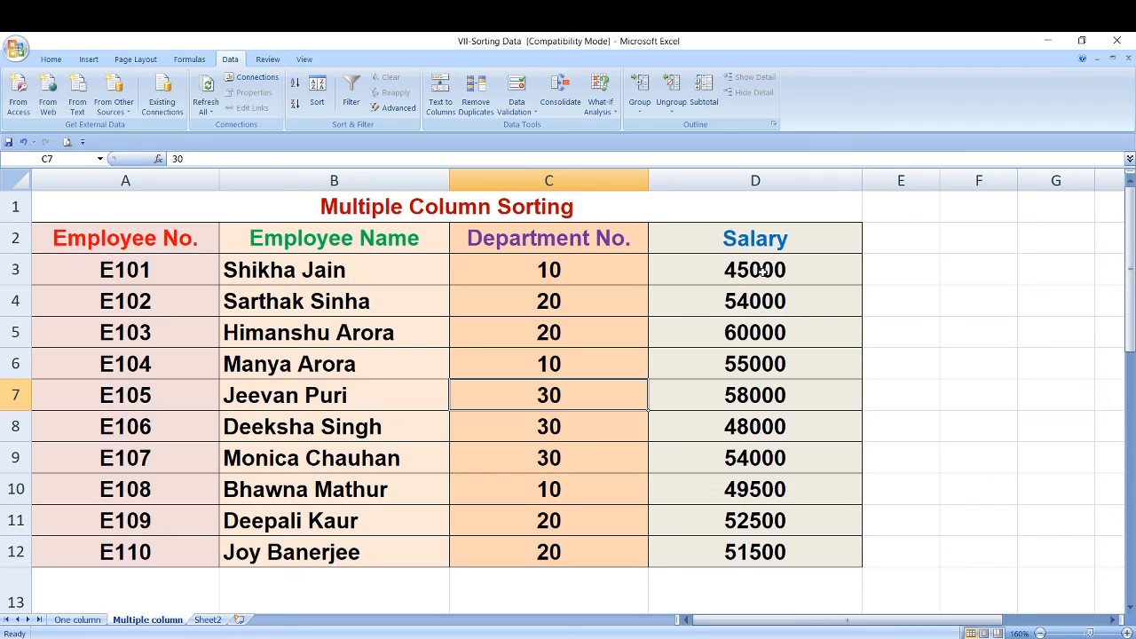
- Start a custom sort of the employee table with Department No. as the first sort level, values ordered smallest to largest
click(576, 306)
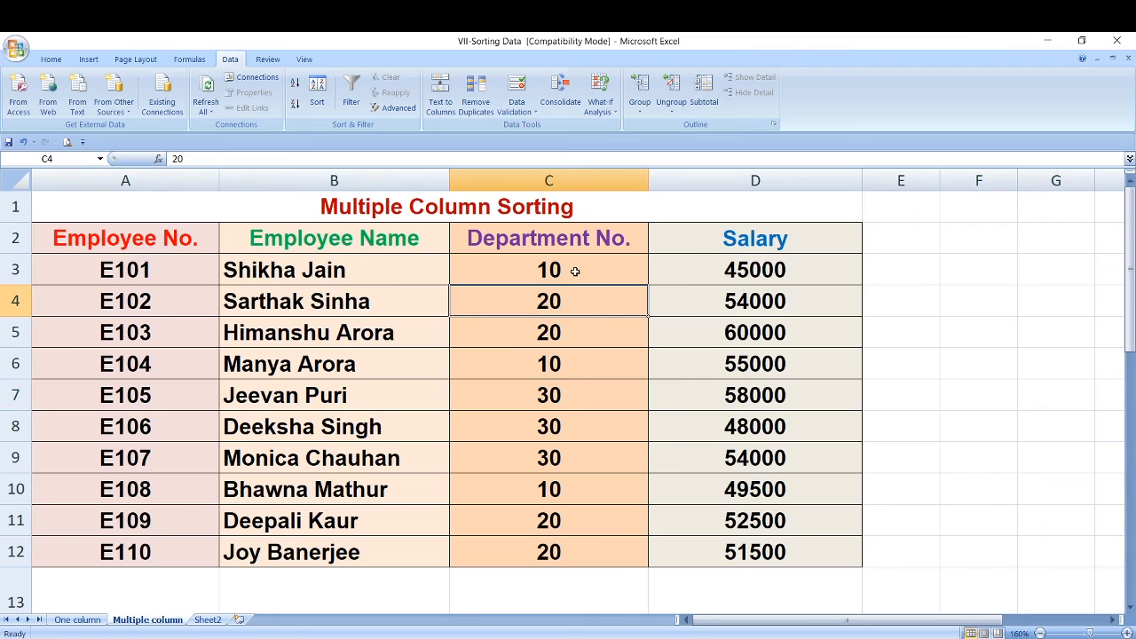
click(575, 271)
click(568, 301)
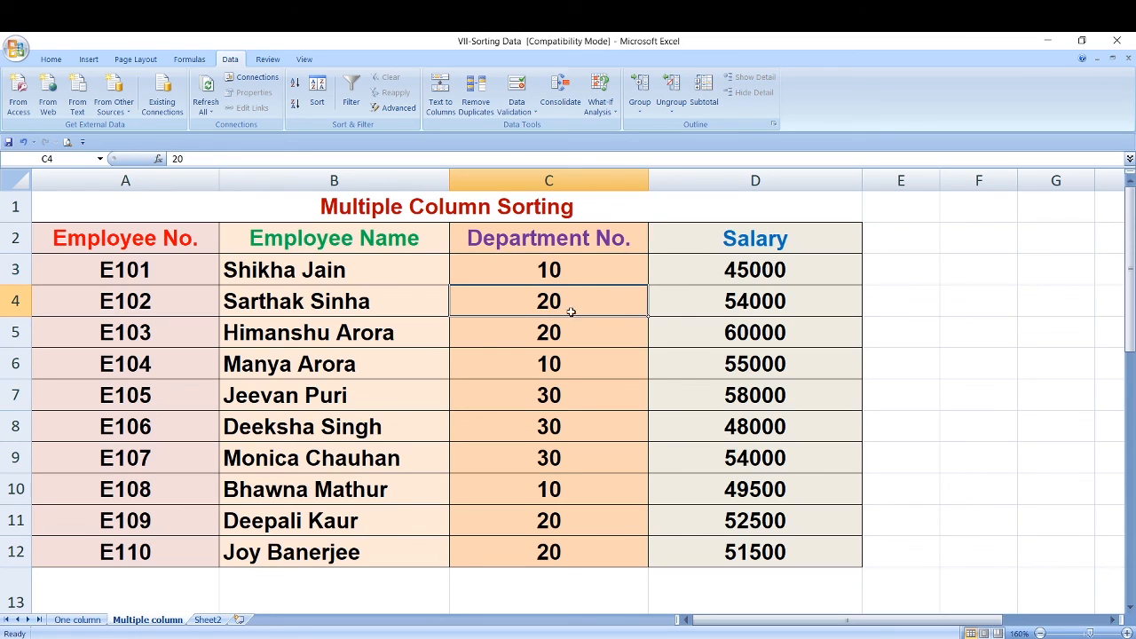
click(318, 89)
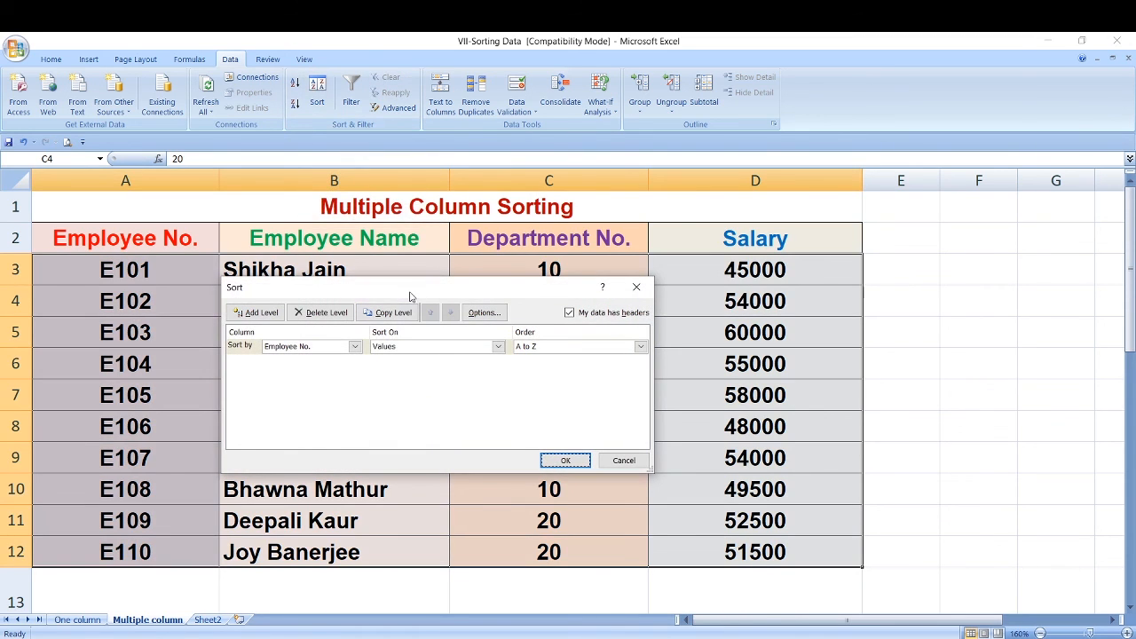
drag(410, 294, 385, 220)
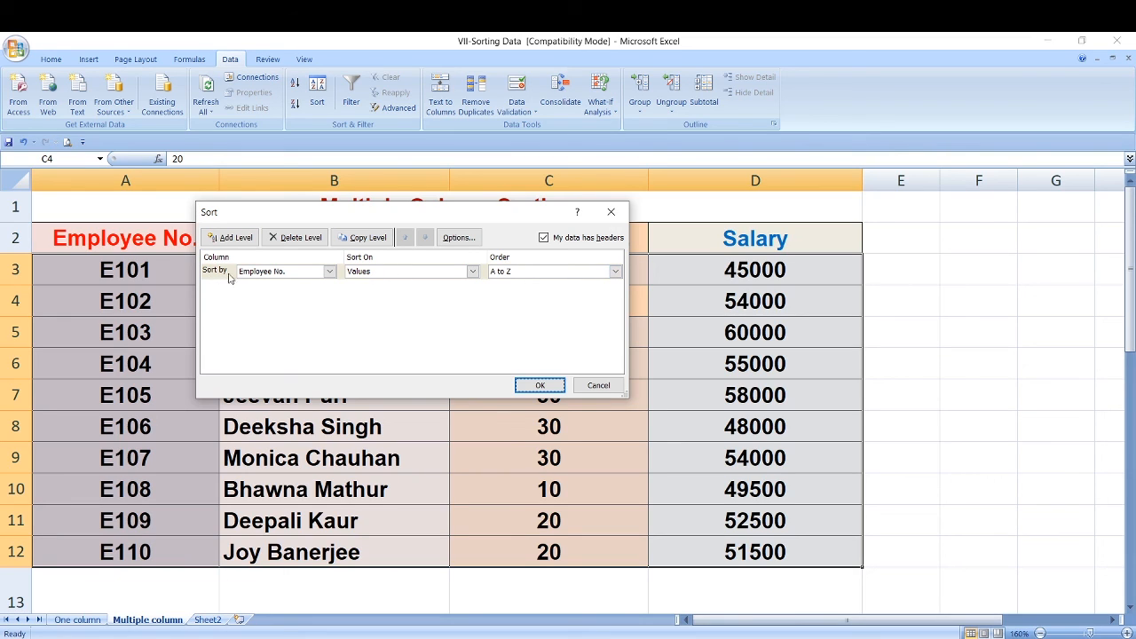
click(329, 272)
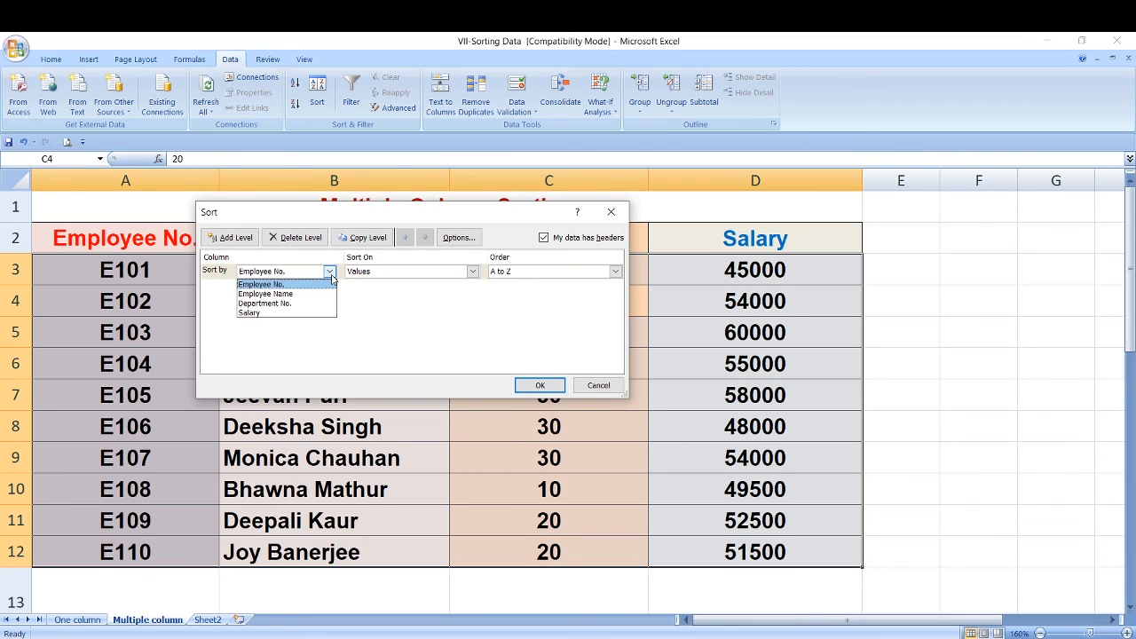
click(294, 303)
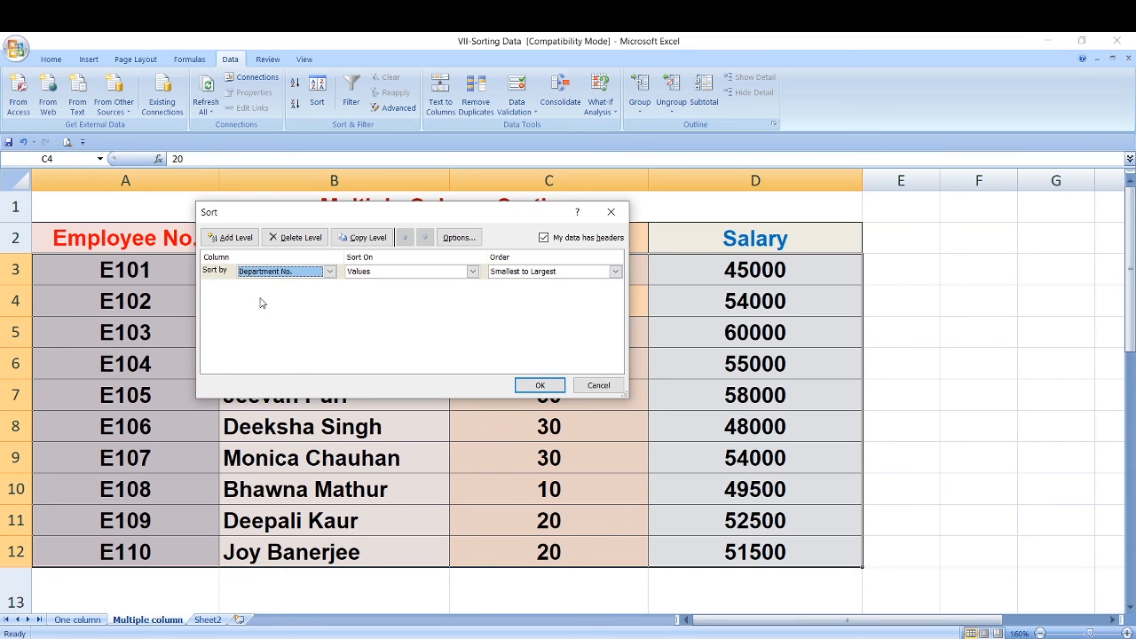
- Add a second sort level on Salary ordered largest to smallest, and apply the two-level sort to the table
click(243, 240)
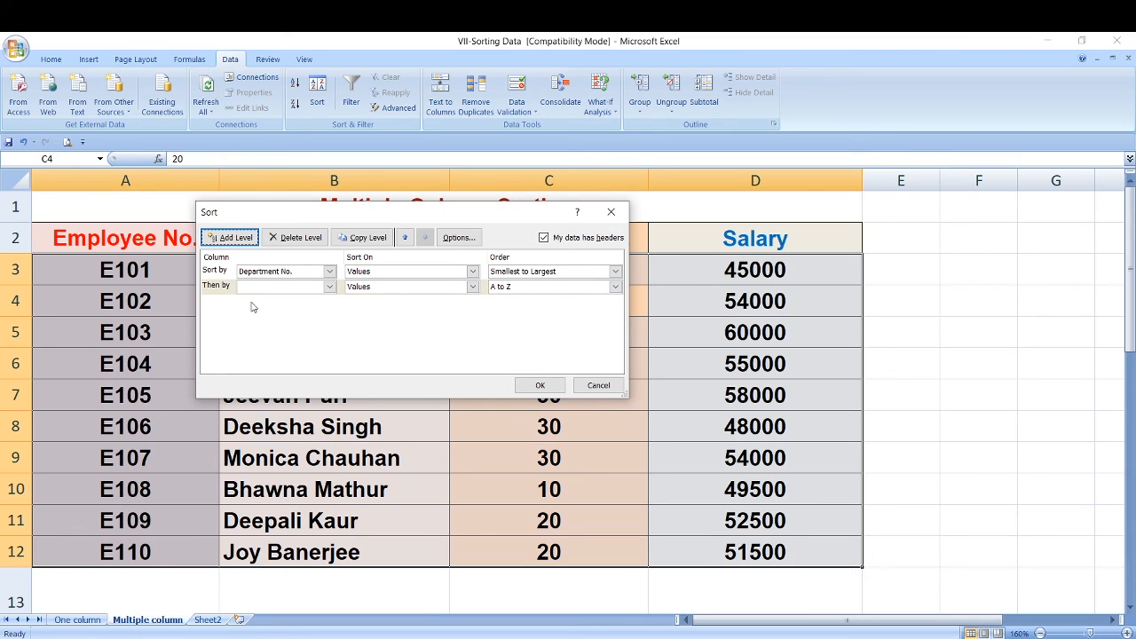
click(329, 286)
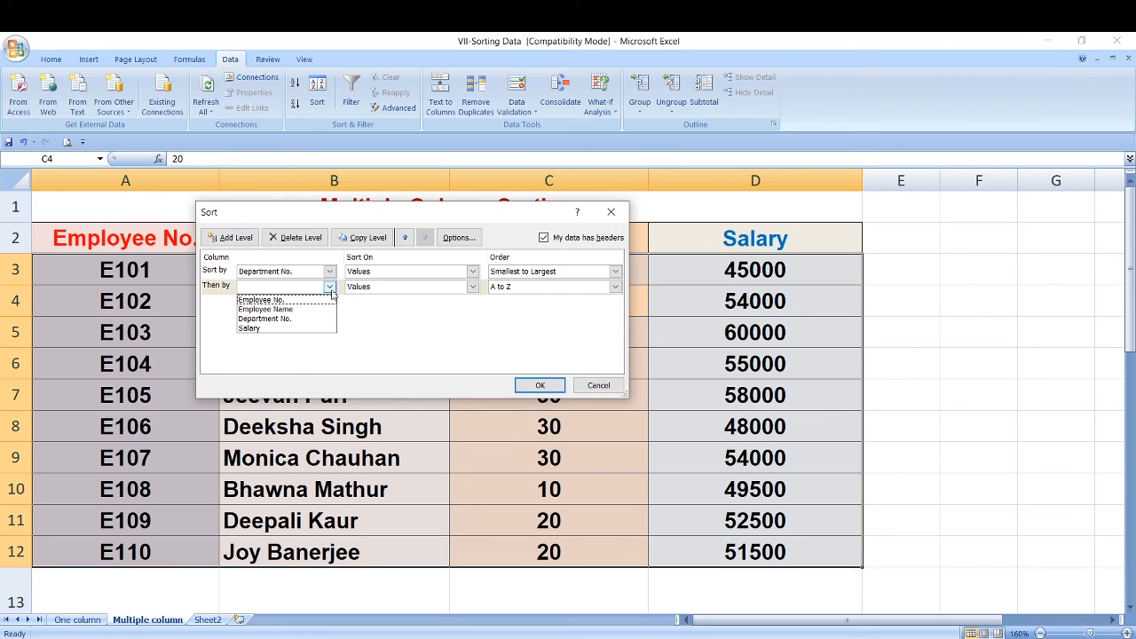
click(287, 330)
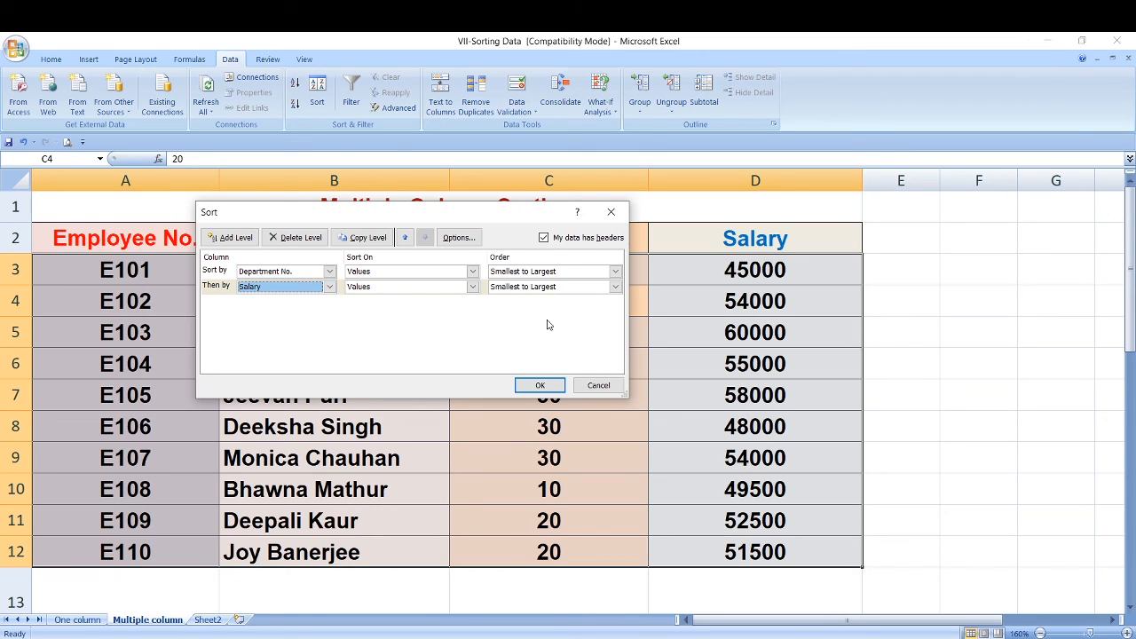
click(615, 286)
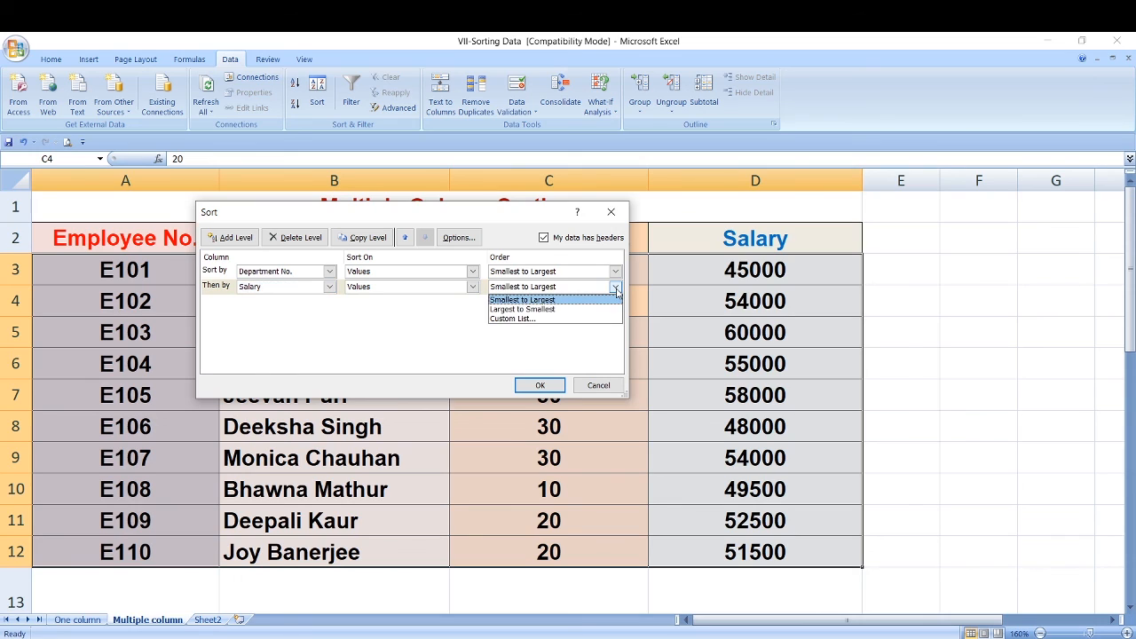
click(562, 310)
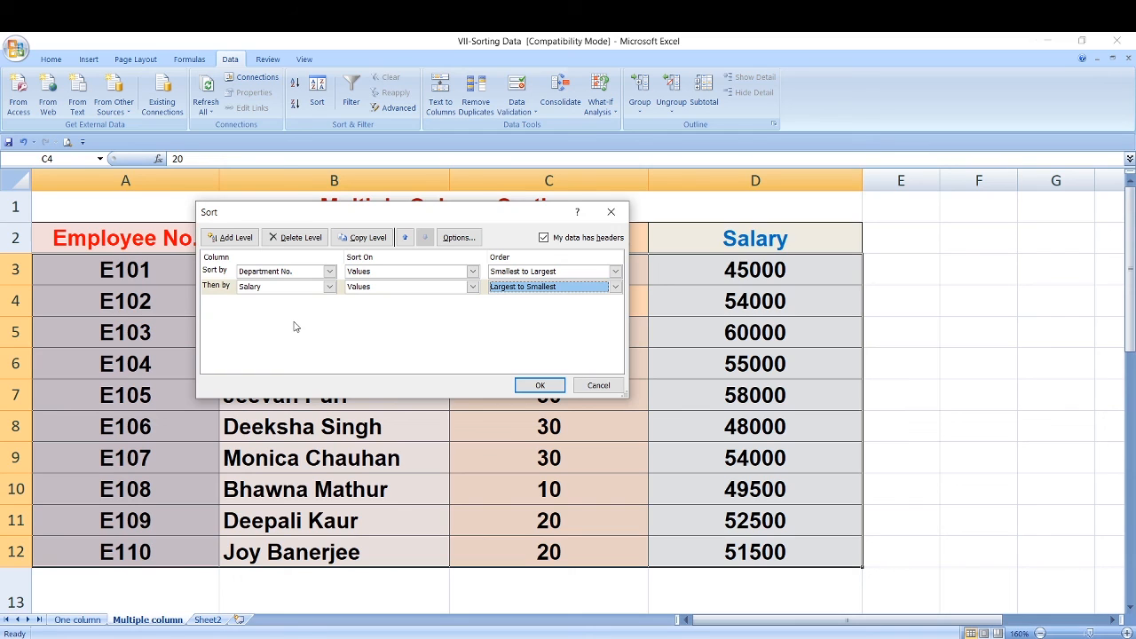
click(542, 385)
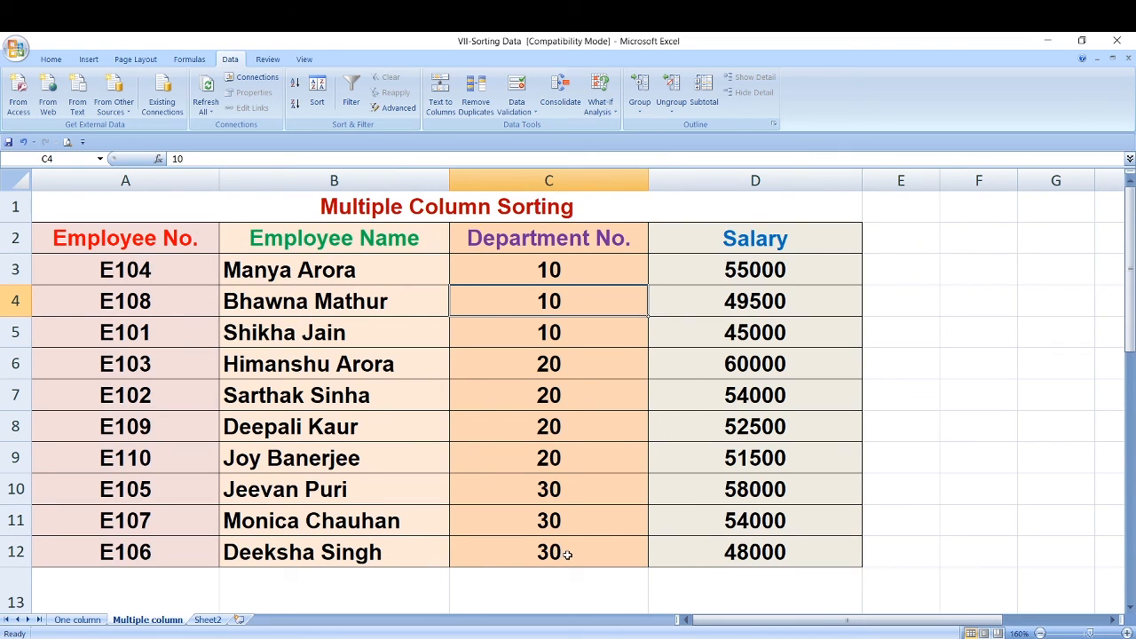
- Examine the order of the salaries within each department group, 10, 20 and 30, of the sorted table
drag(579, 269, 754, 332)
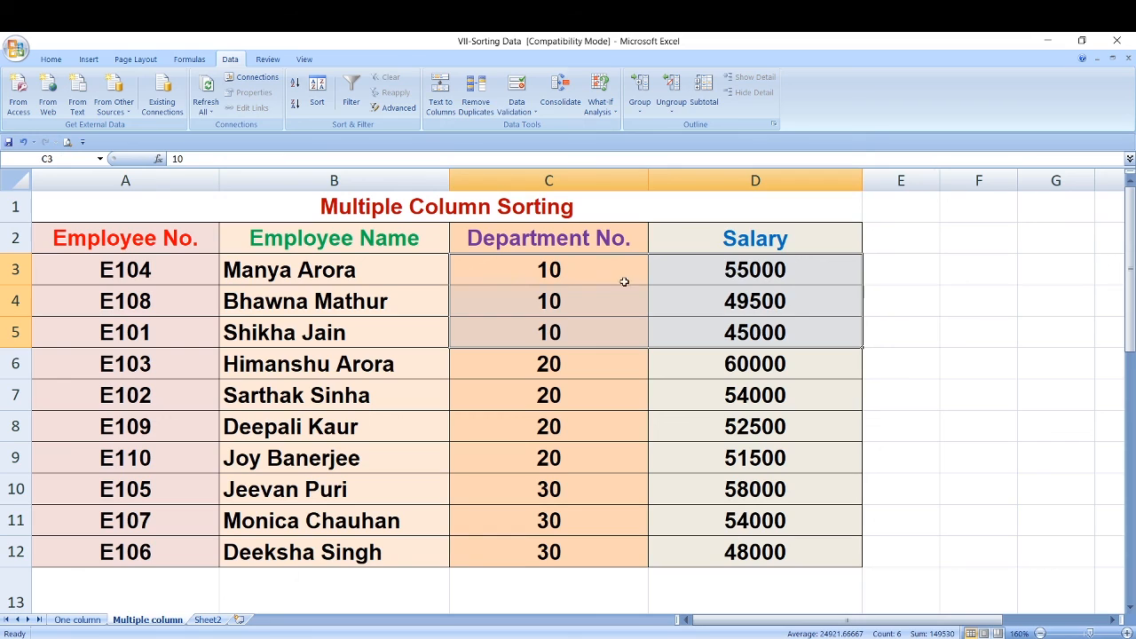
click(733, 272)
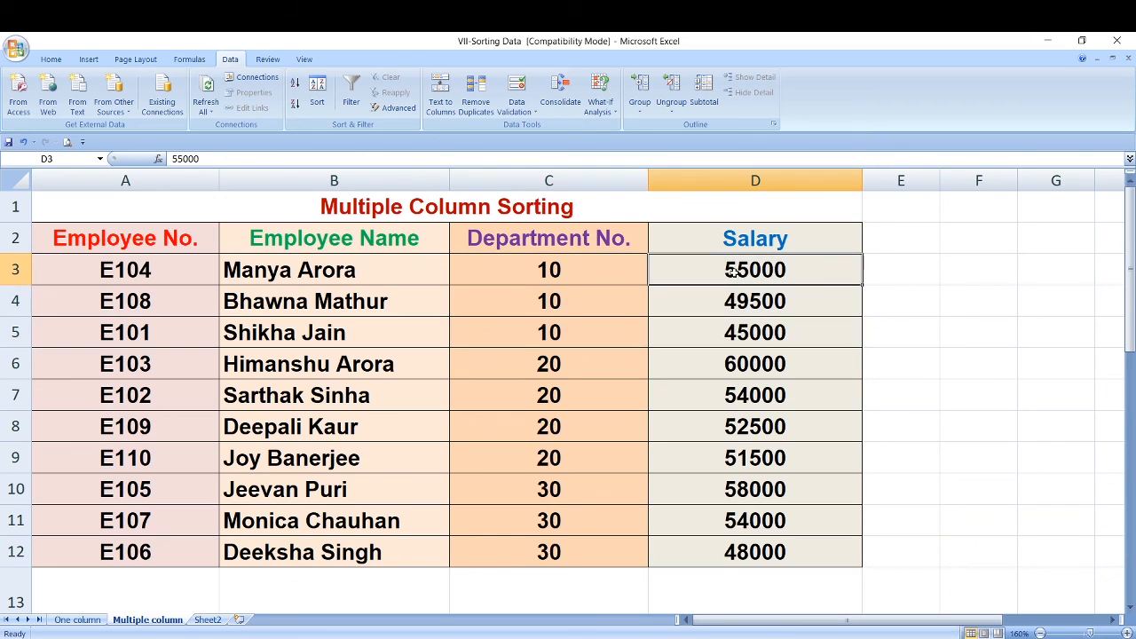
click(735, 338)
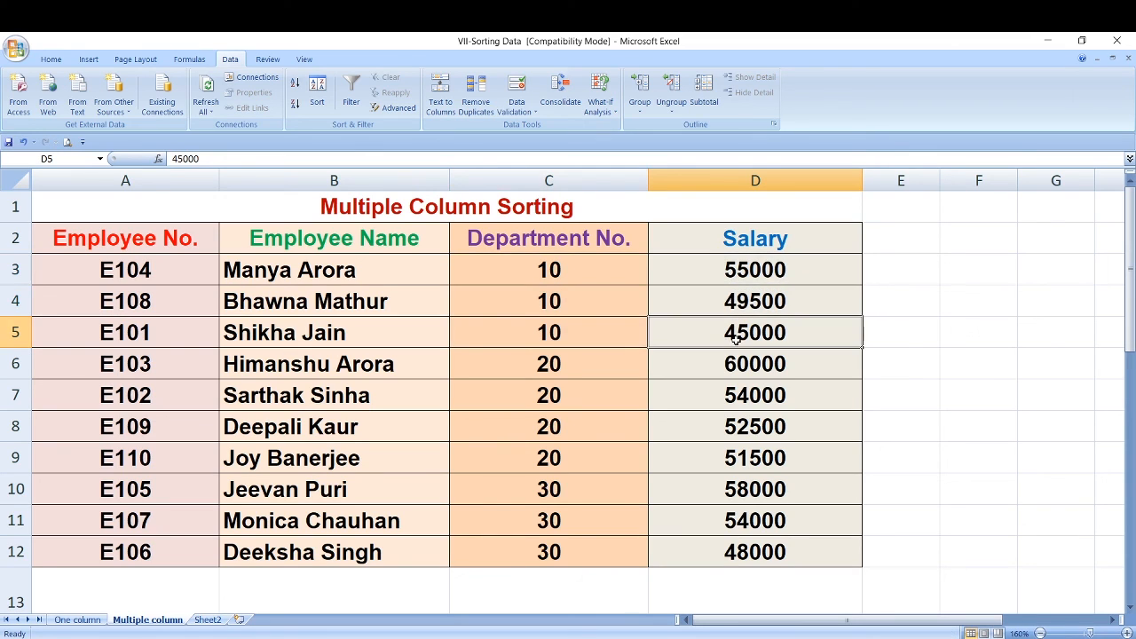
drag(580, 363, 604, 464)
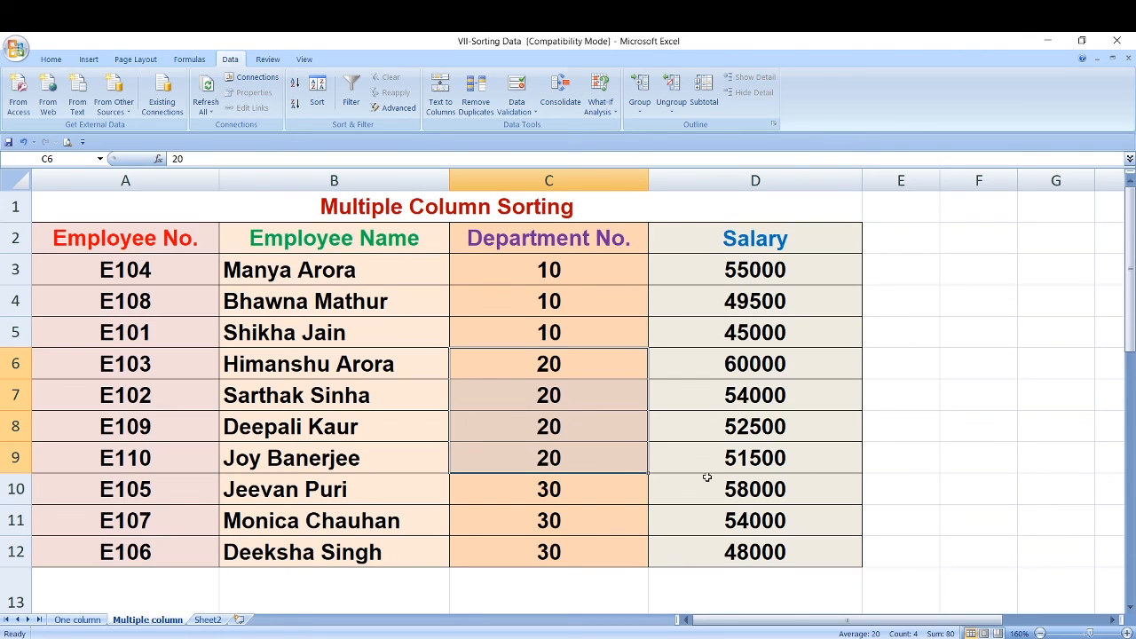
click(730, 457)
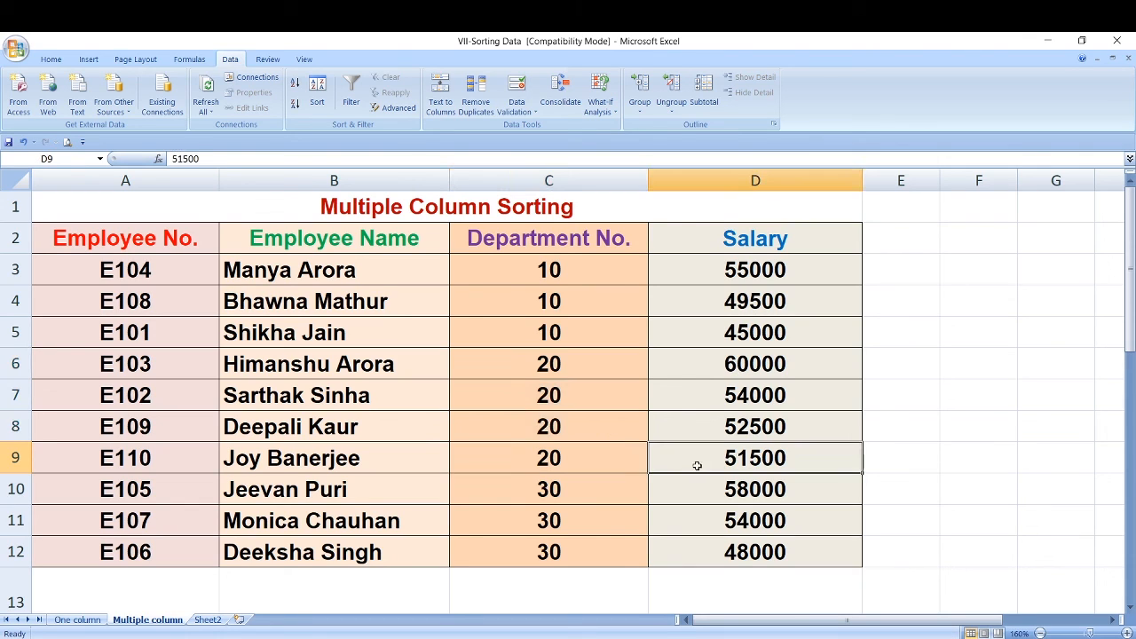
click(591, 490)
drag(591, 490, 590, 557)
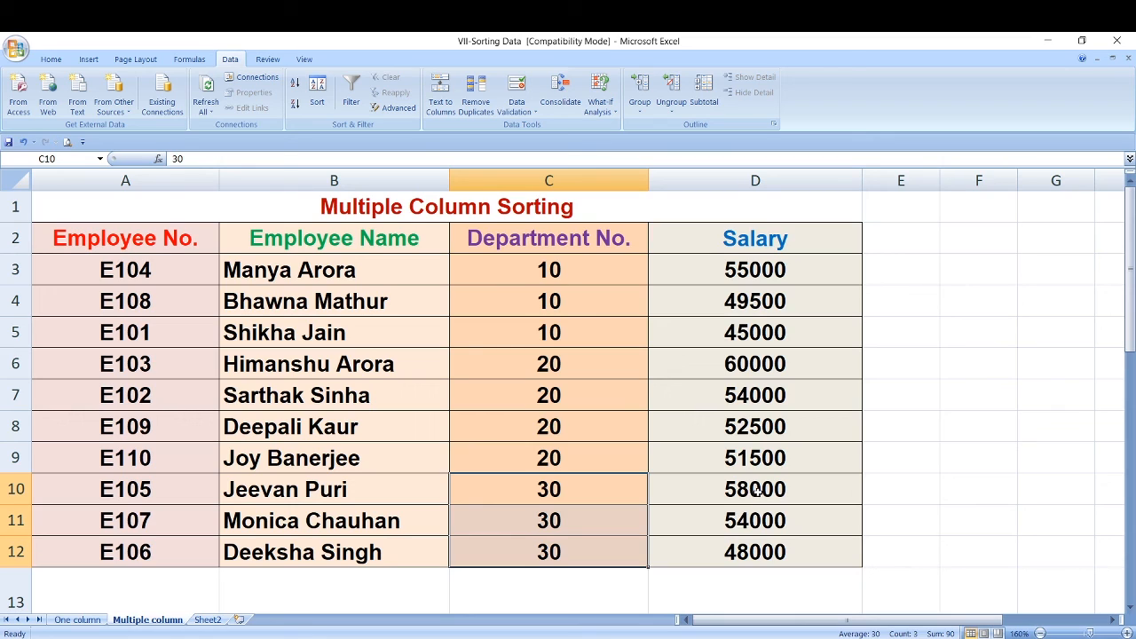
- Check the first and last salaries listed for department 30
click(755, 491)
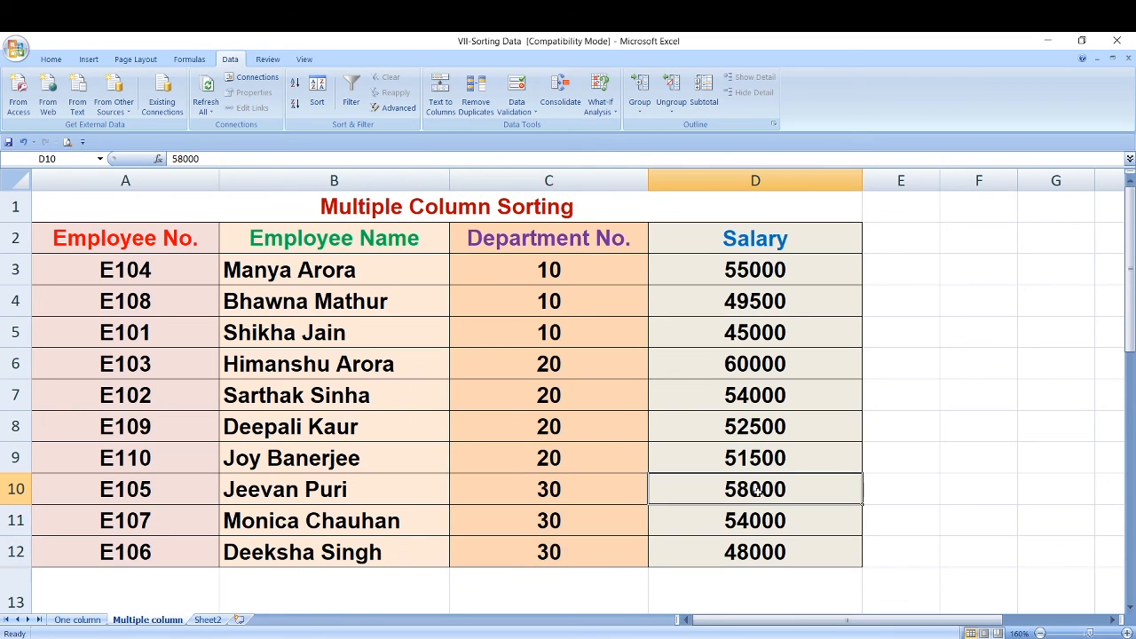
click(737, 555)
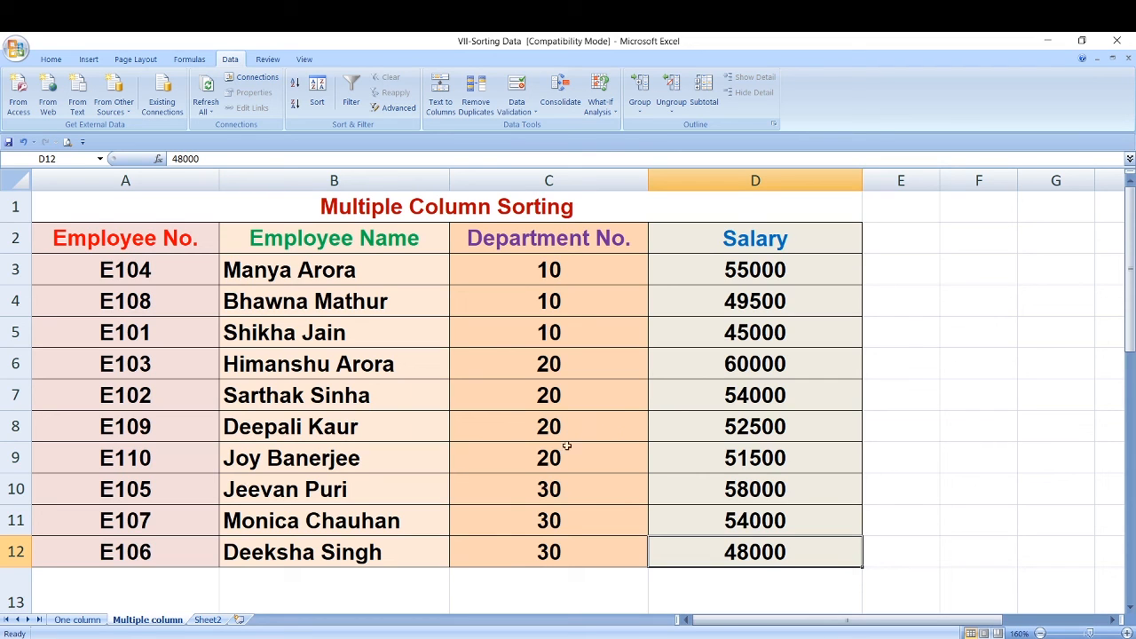
- Switch to Sheet2 and make header row 2 taller so both lines of the column headings fit
click(210, 619)
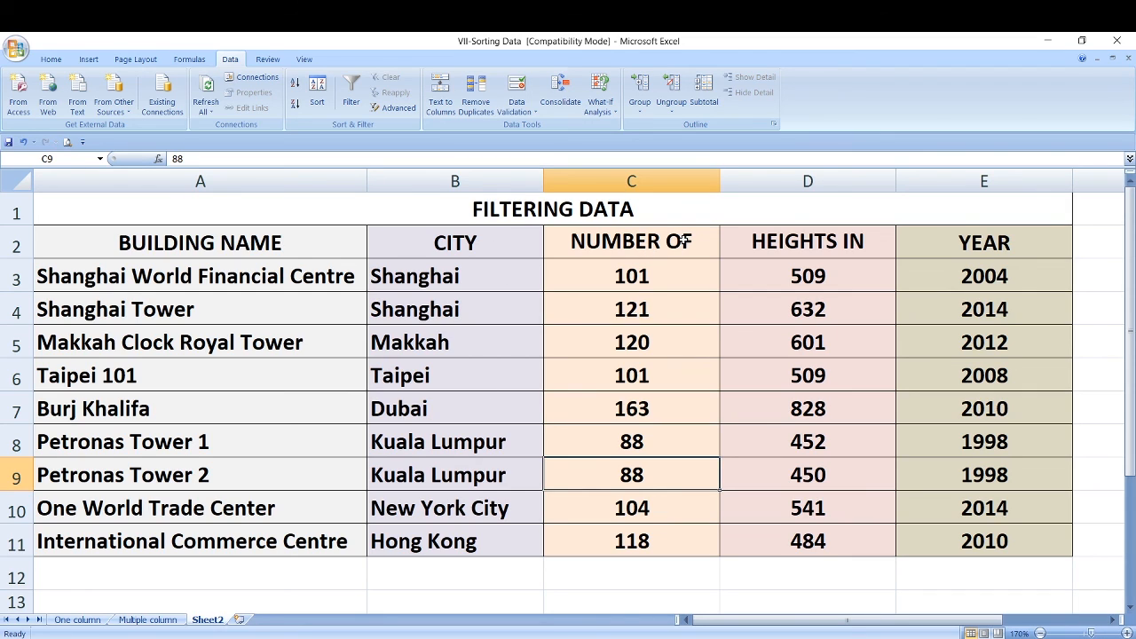
drag(16, 258, 16, 290)
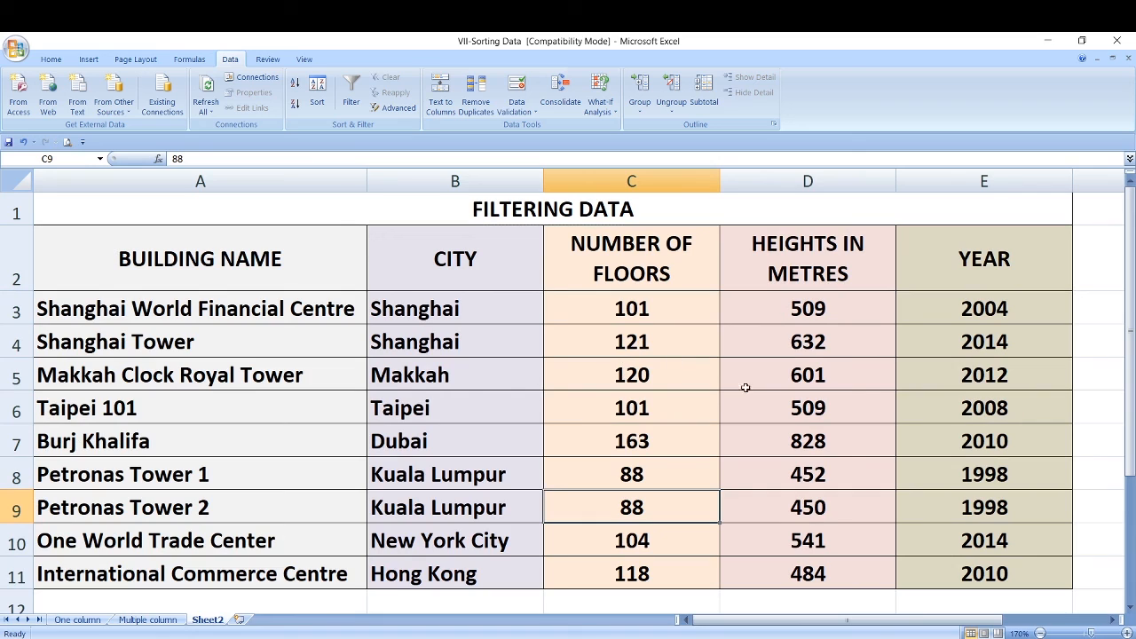
click(1041, 633)
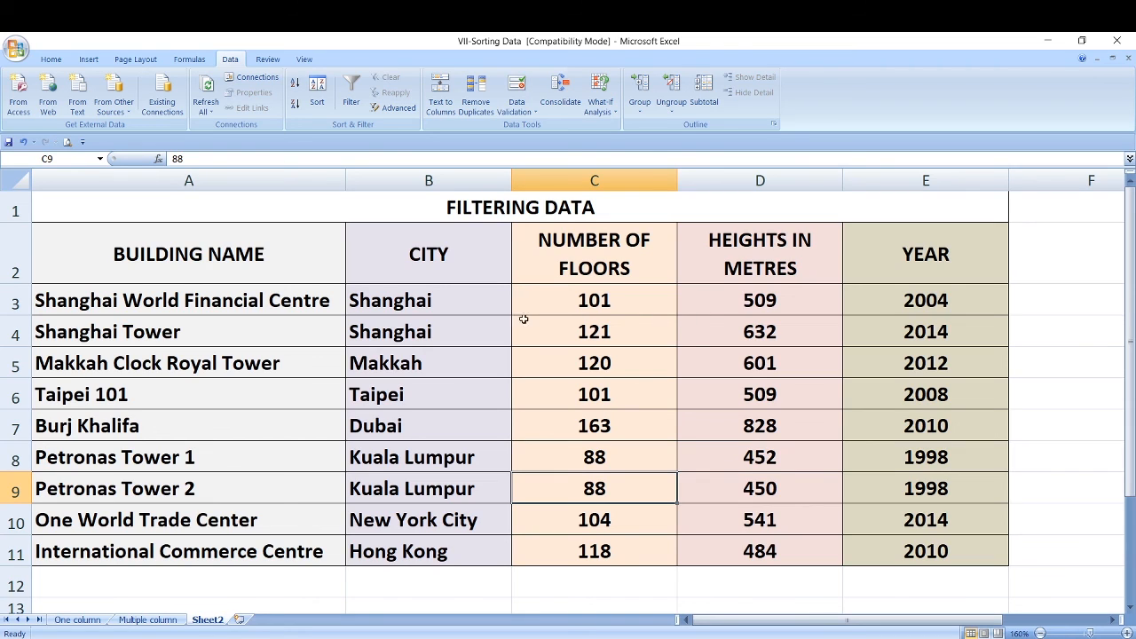
- Turn on filtering for the building table, starting from a cell in its Number of Floors column
click(432, 296)
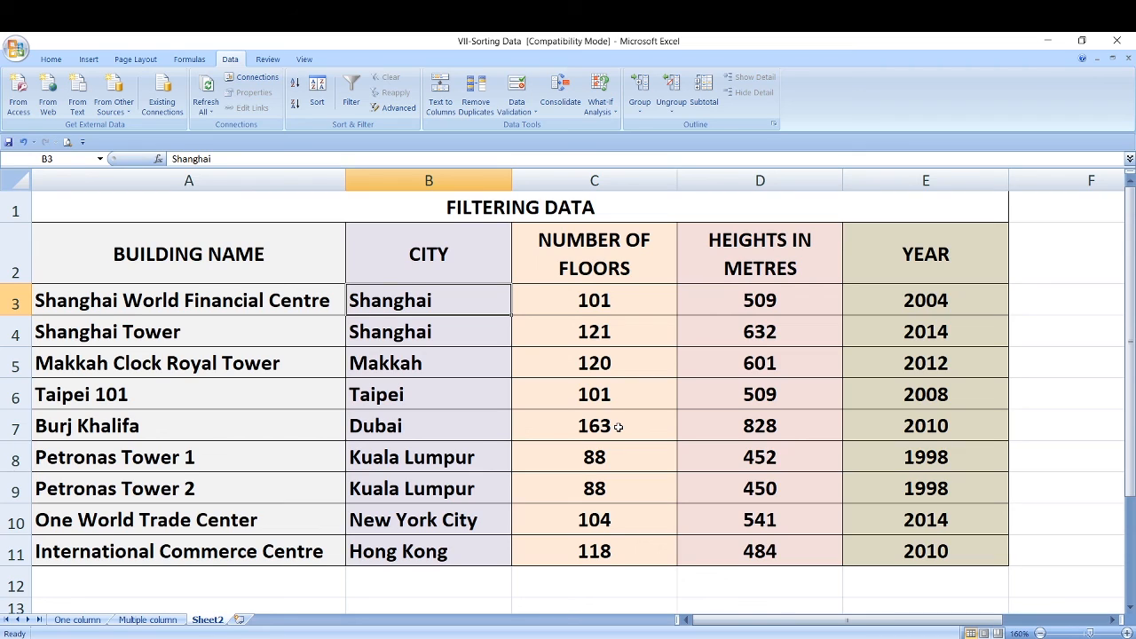
click(545, 307)
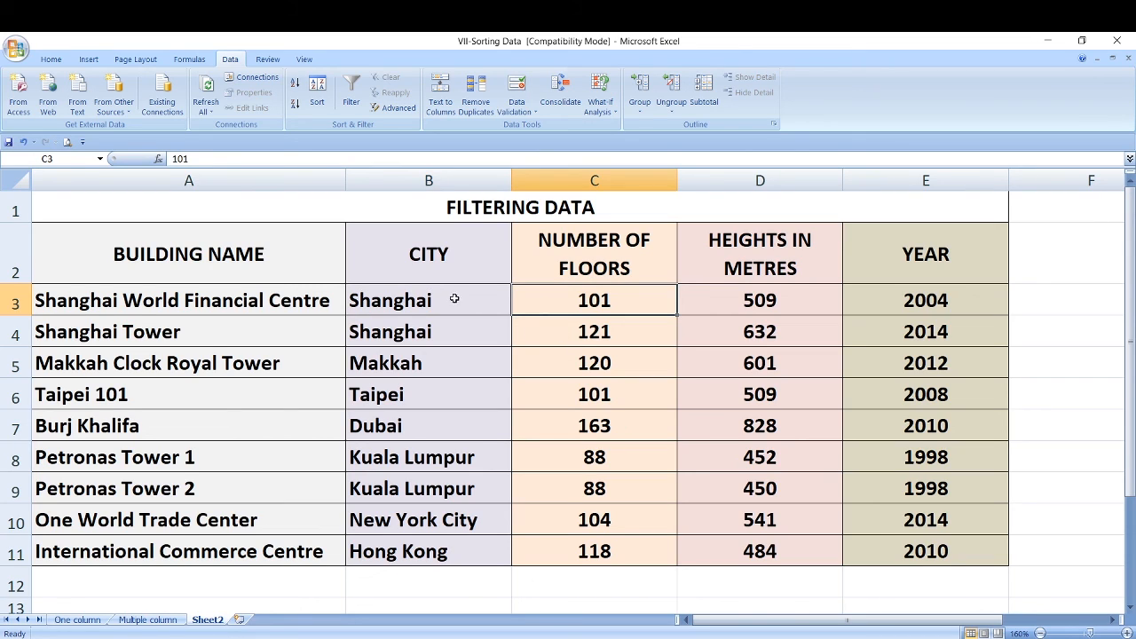
click(56, 60)
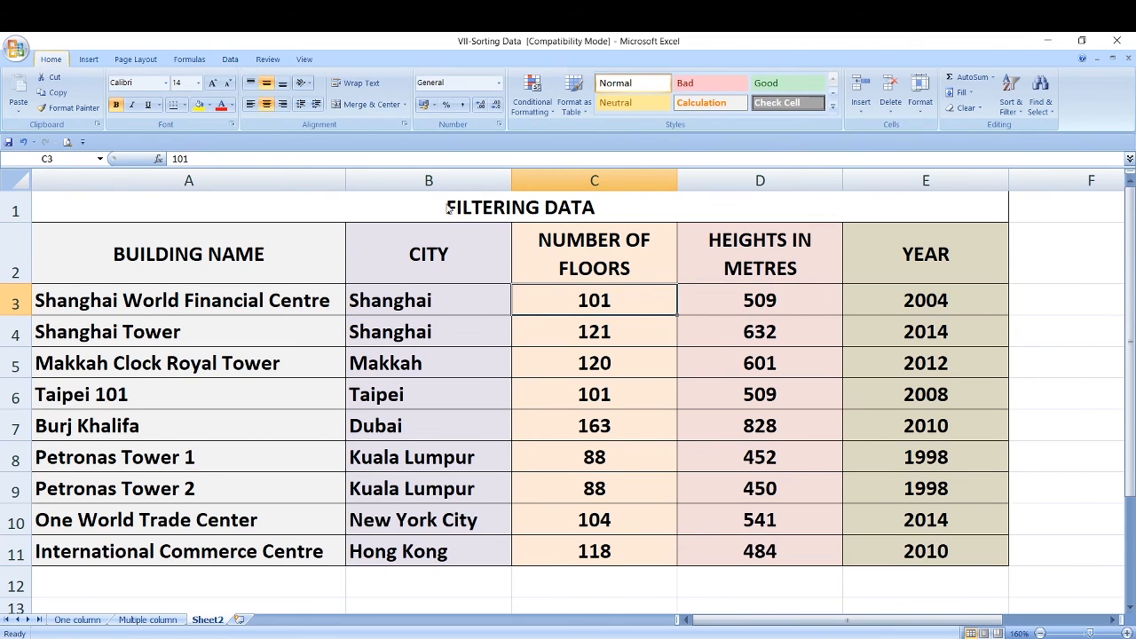
click(1023, 117)
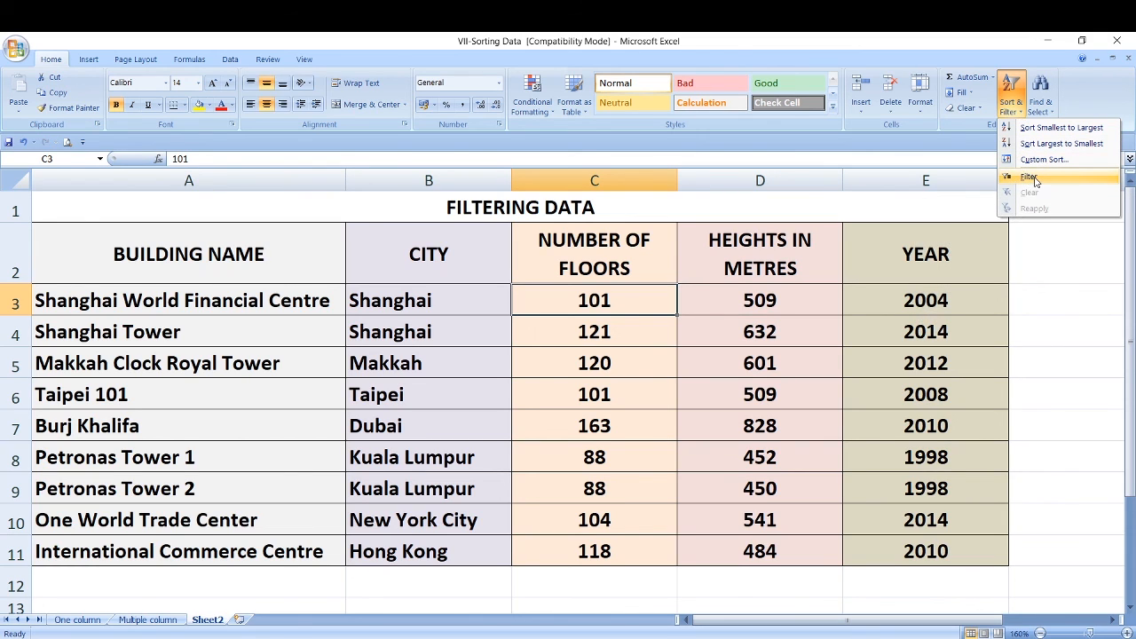
click(775, 303)
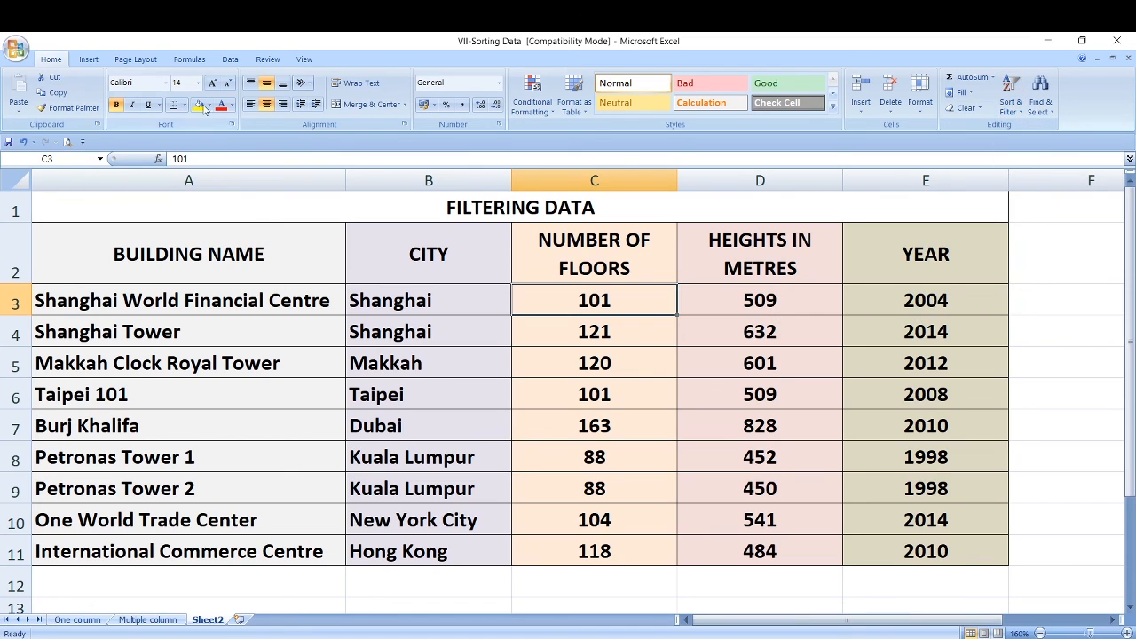
click(230, 60)
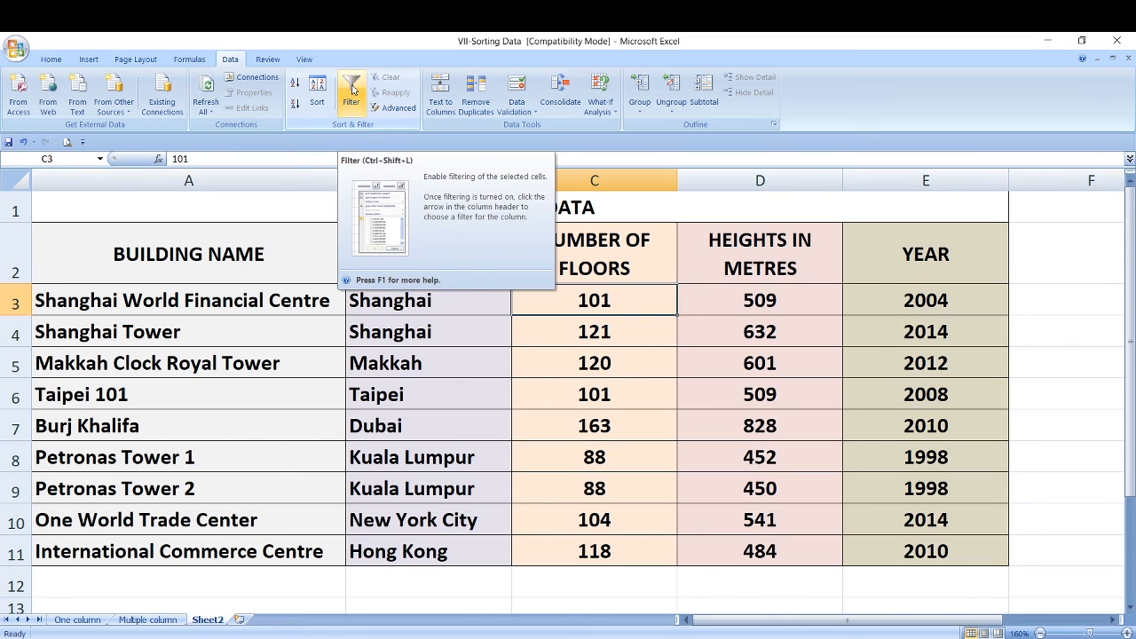
click(352, 89)
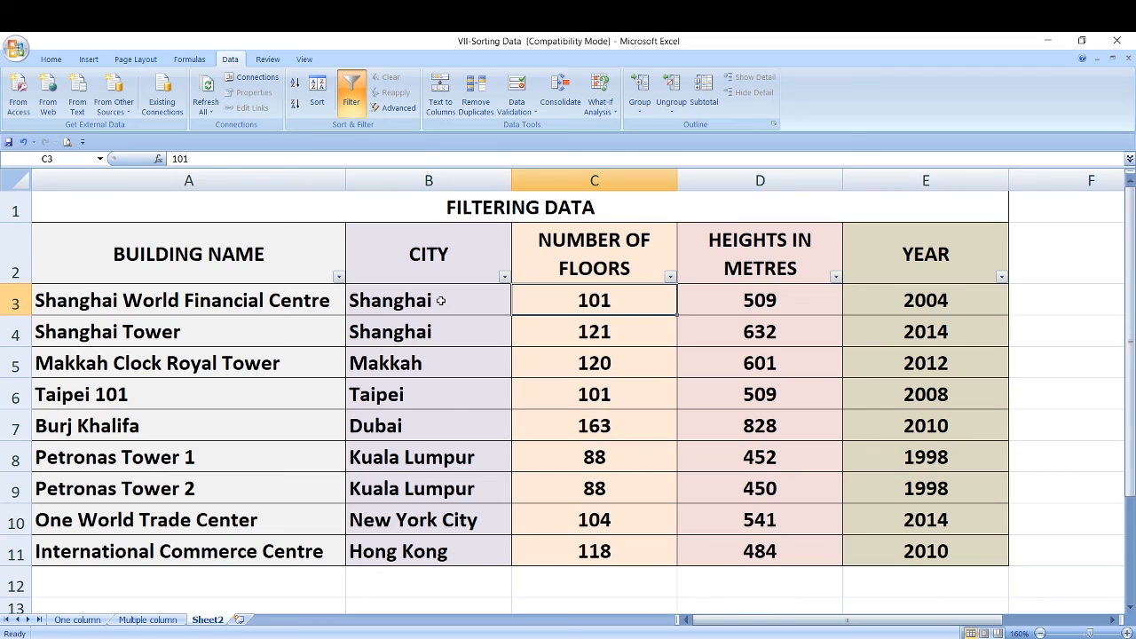
- Filter the City column to show only Kuala Lumpur and Shanghai
click(504, 277)
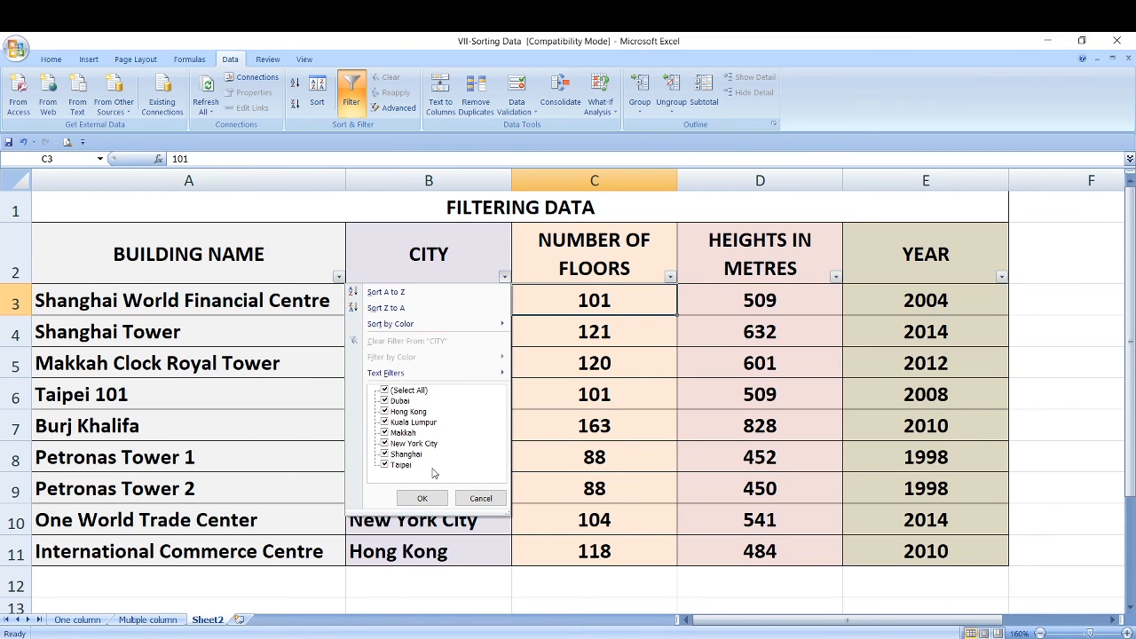
click(386, 392)
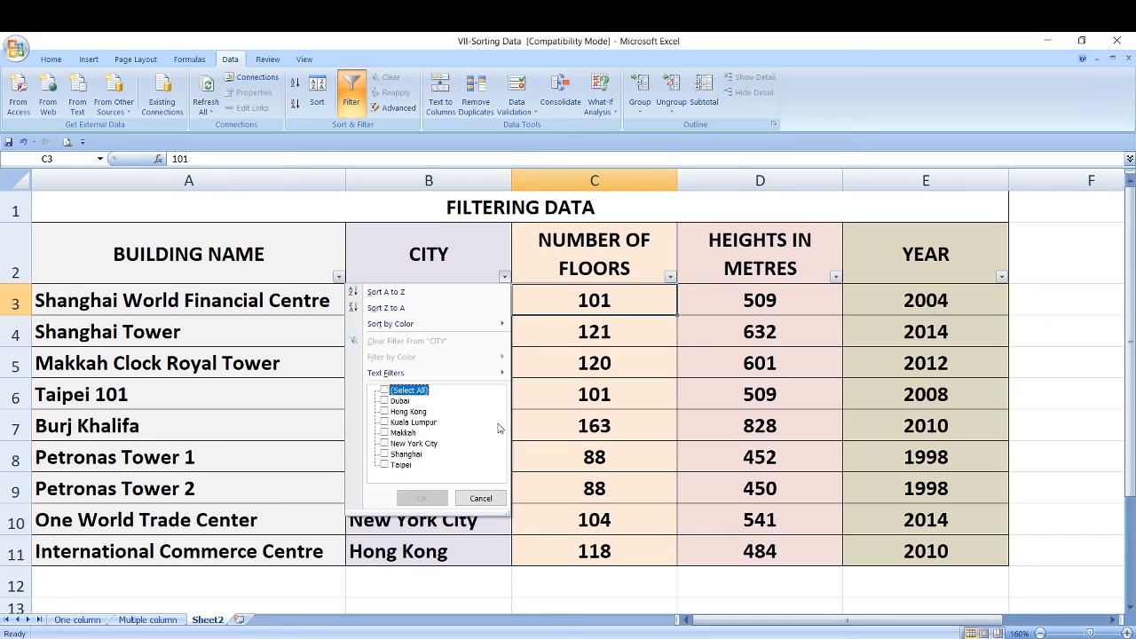
click(384, 423)
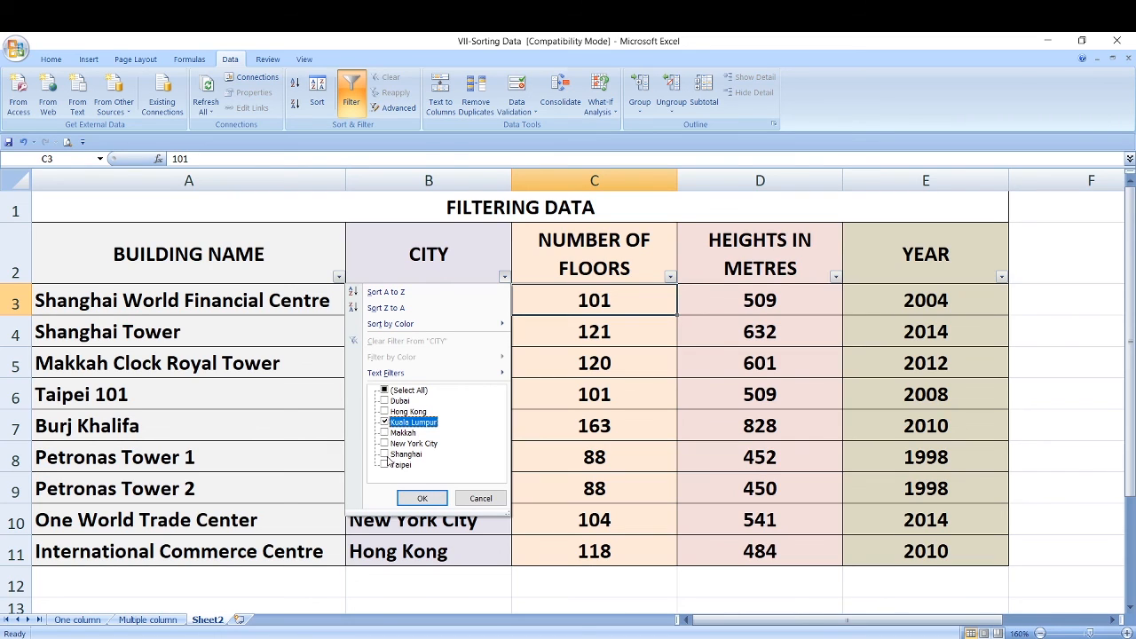
click(385, 455)
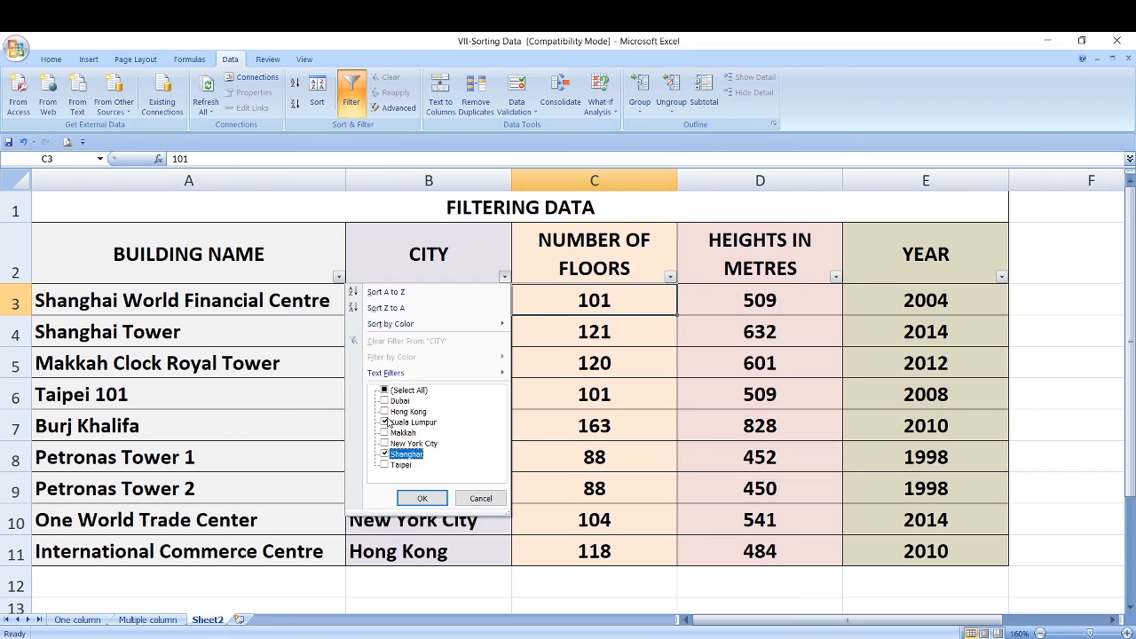
click(419, 500)
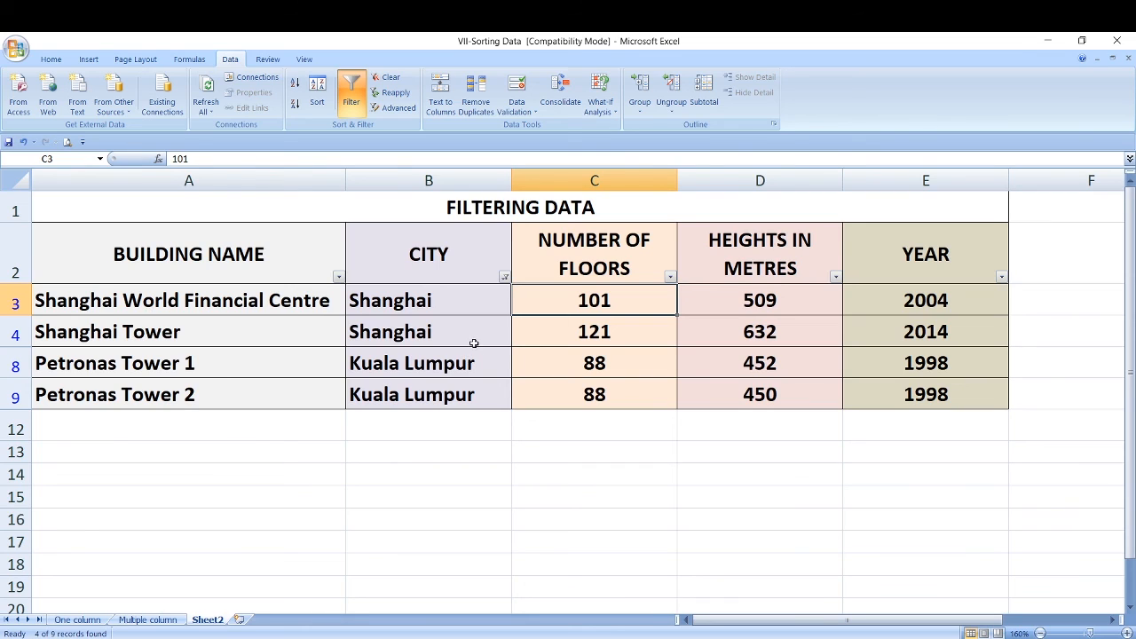
- Review the City column's filter selection, keep it as it is, and clear the filter from the whole table
click(1125, 633)
click(1126, 633)
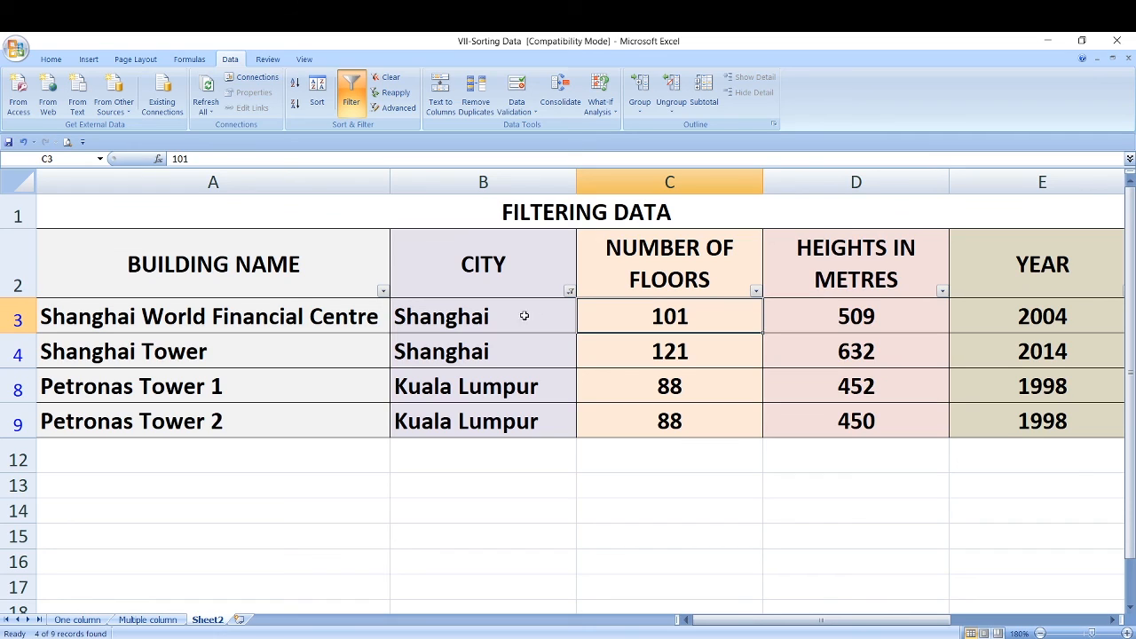
click(570, 292)
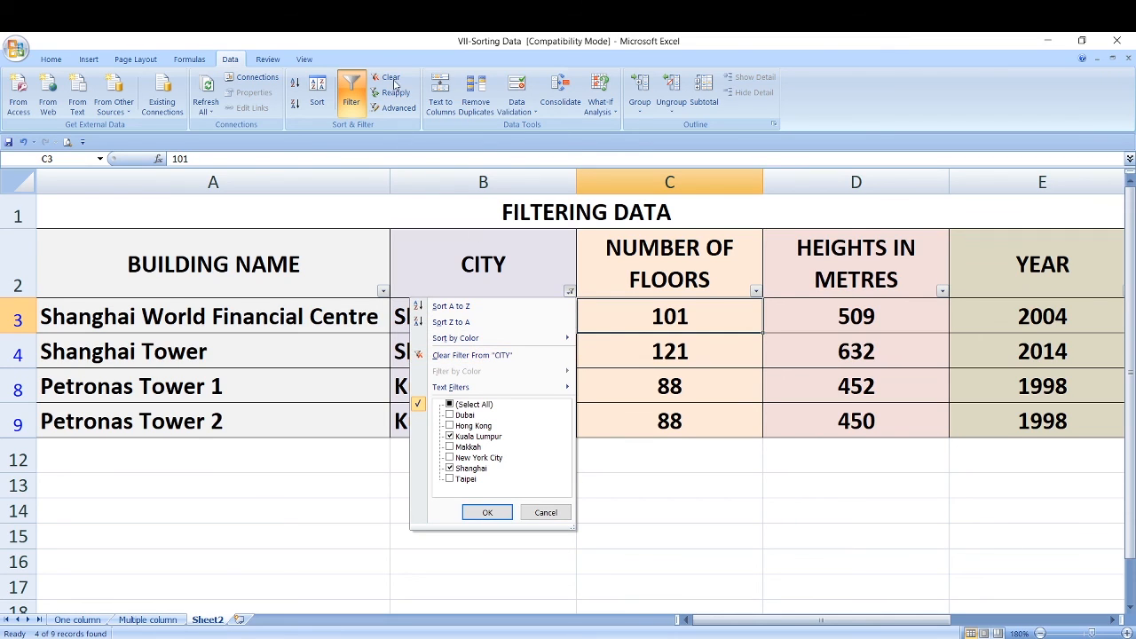
click(487, 512)
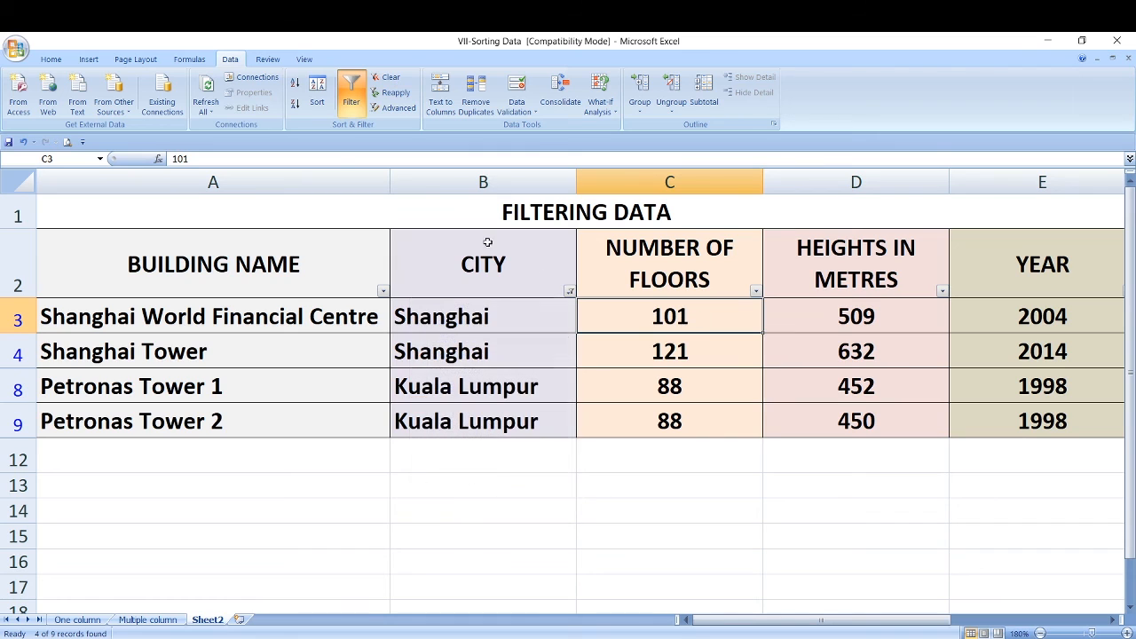
click(391, 80)
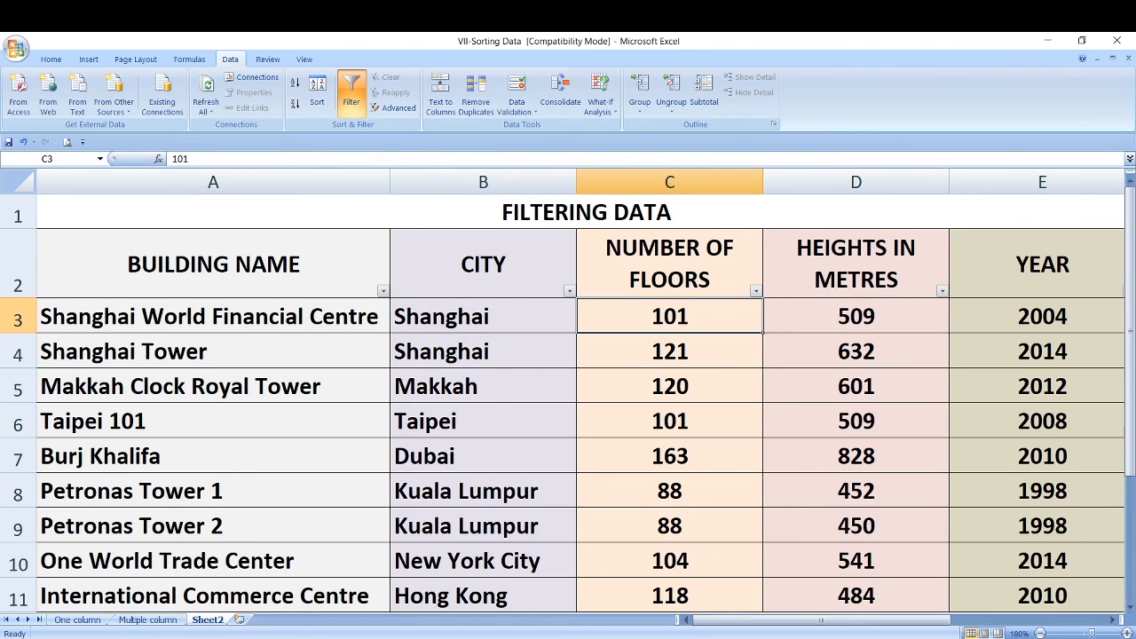
- Filter the Year column to show only buildings from 2012
click(1040, 633)
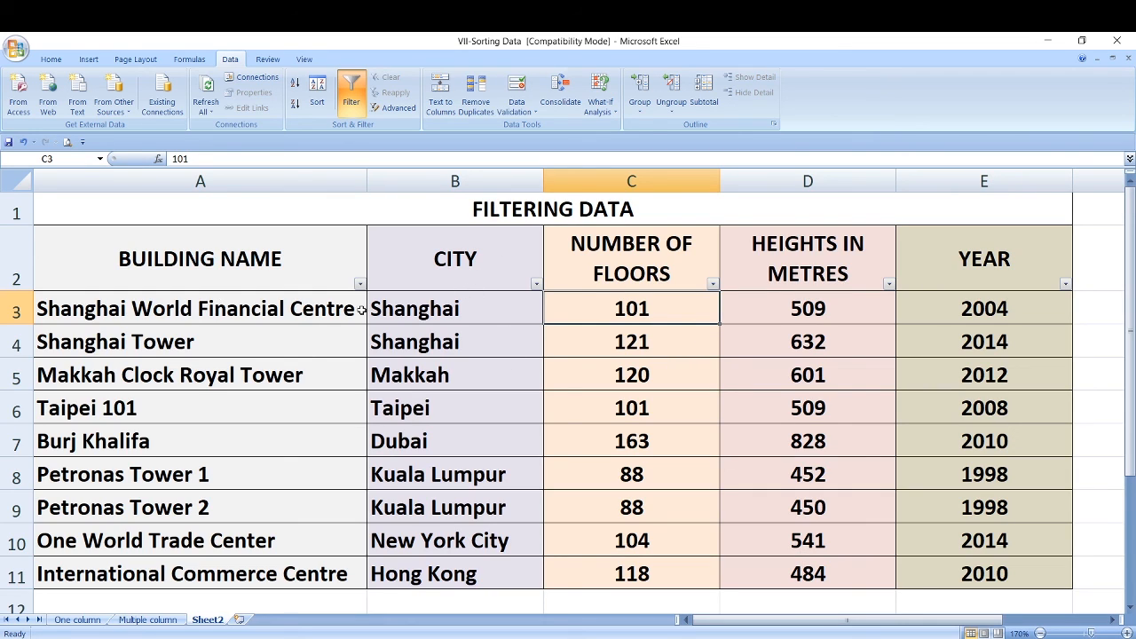
click(1065, 284)
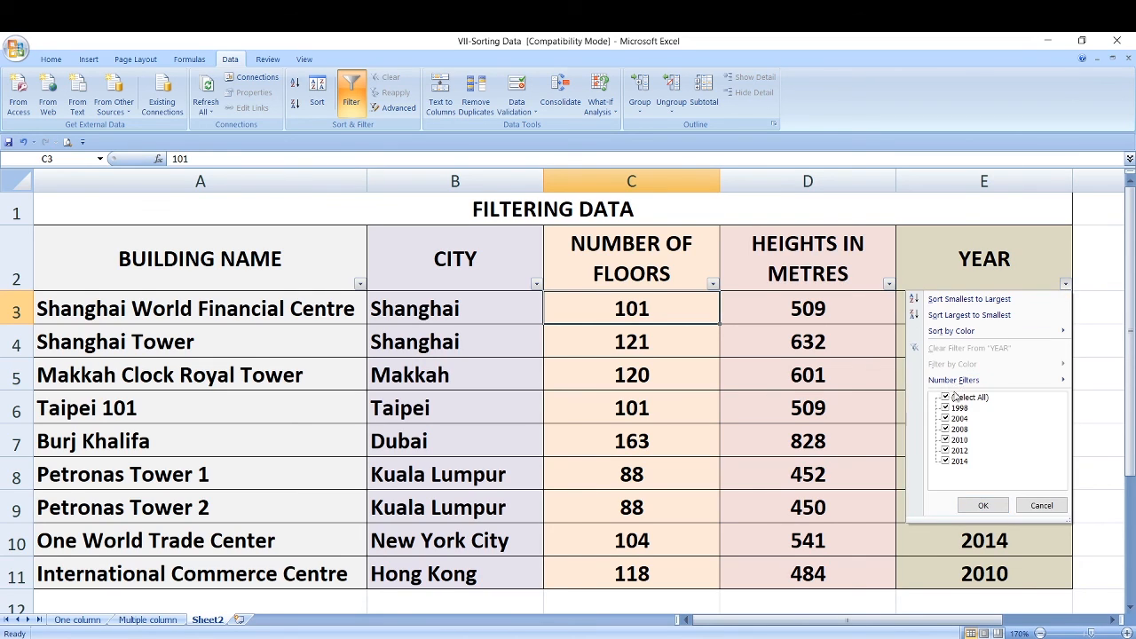
click(946, 398)
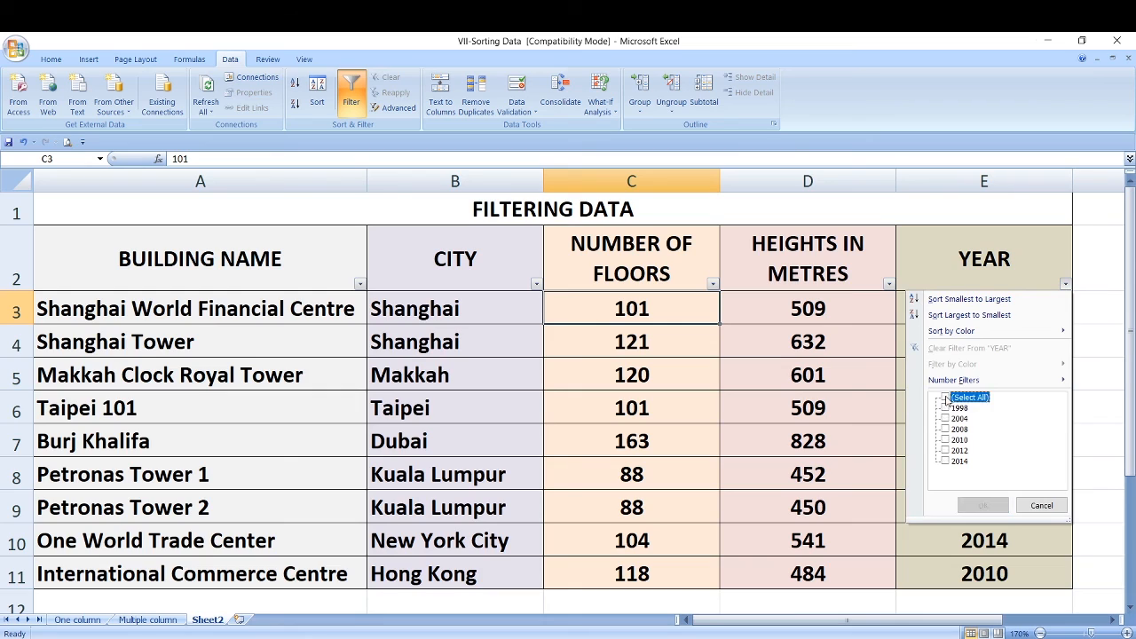
click(946, 451)
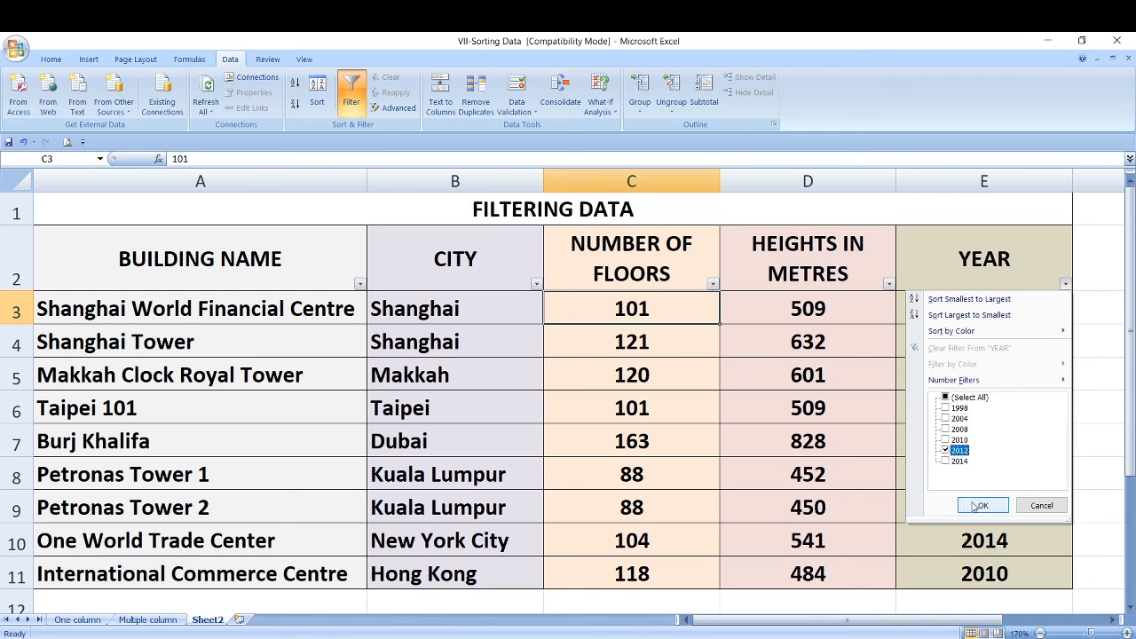
click(976, 505)
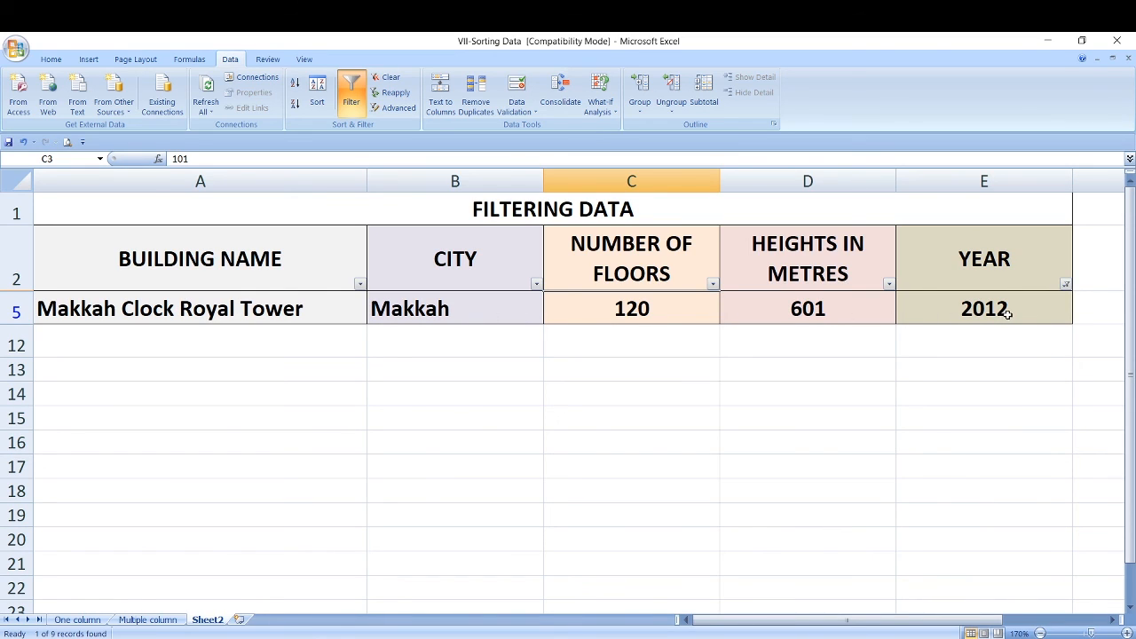
- Clear the filter from the Year column and turn off filtering for the table
click(1065, 286)
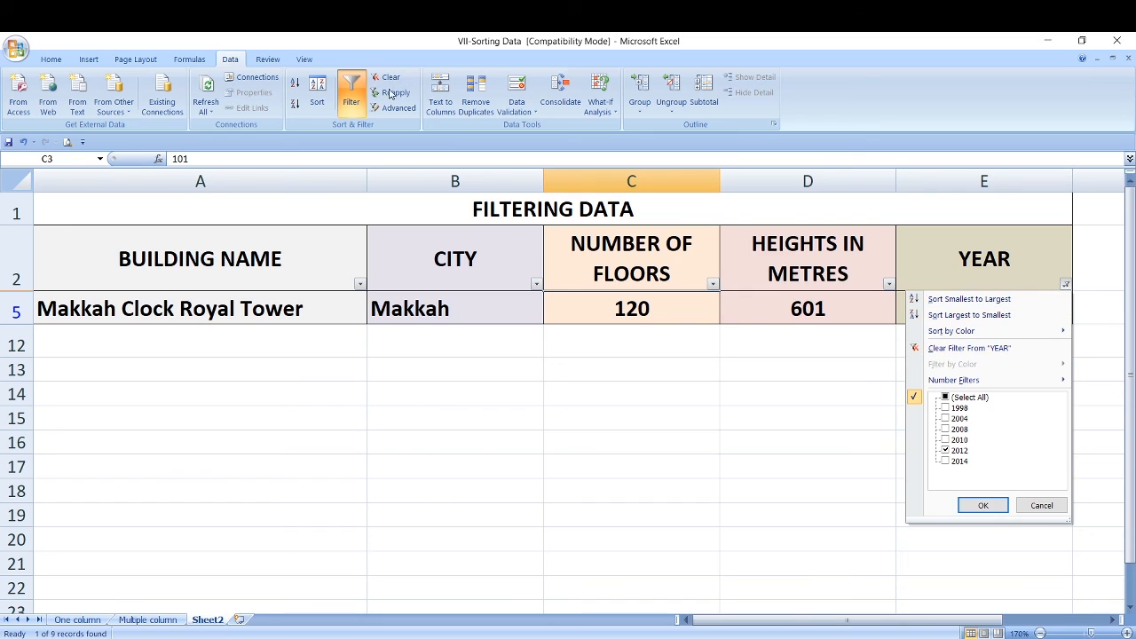
click(974, 348)
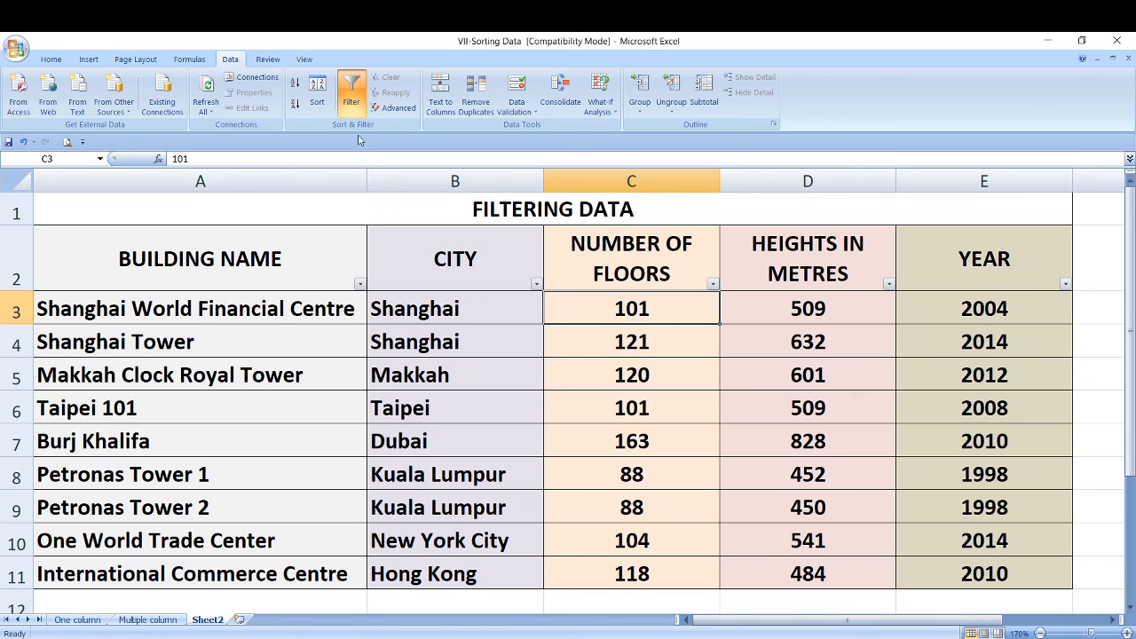
click(351, 89)
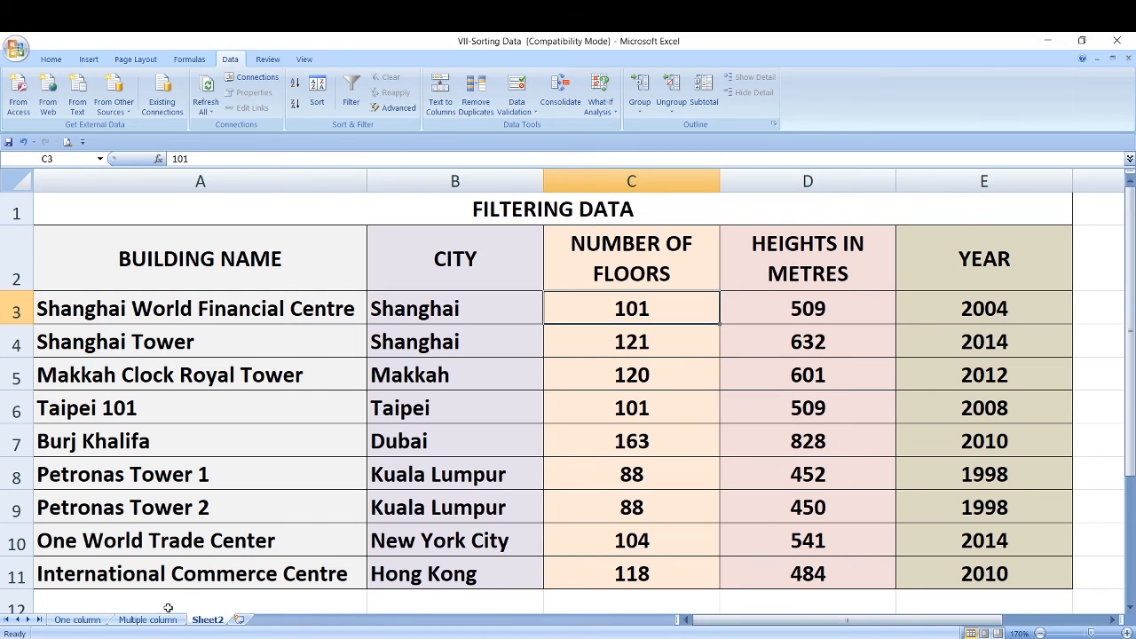
- Revisit the One column and Multiple column sheets and return to Sheet2
click(100, 620)
click(151, 622)
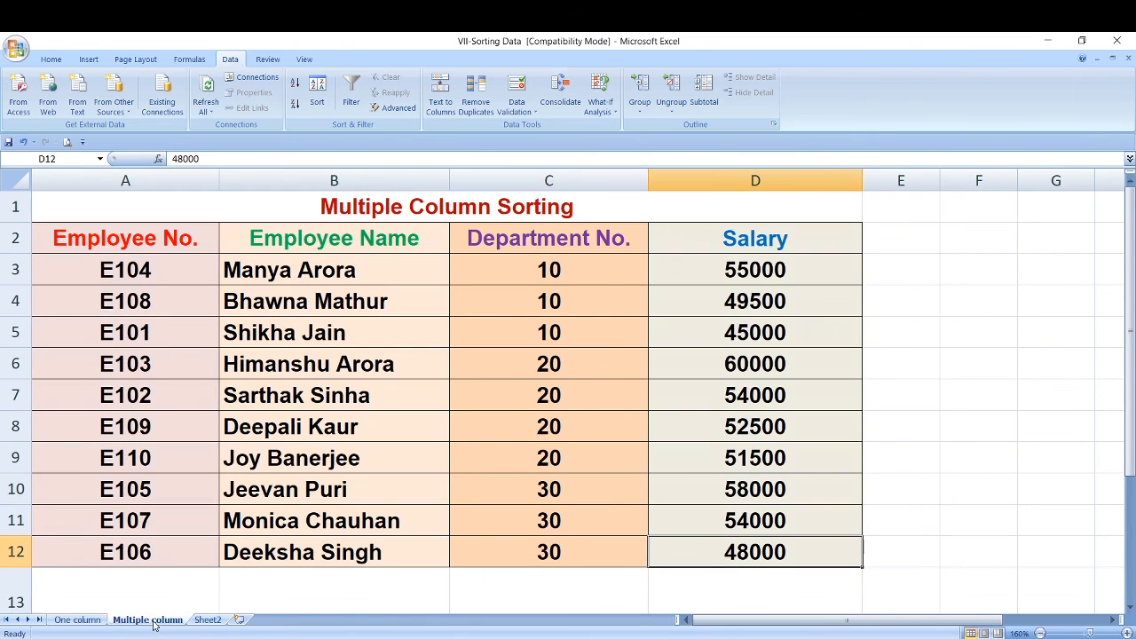
click(201, 620)
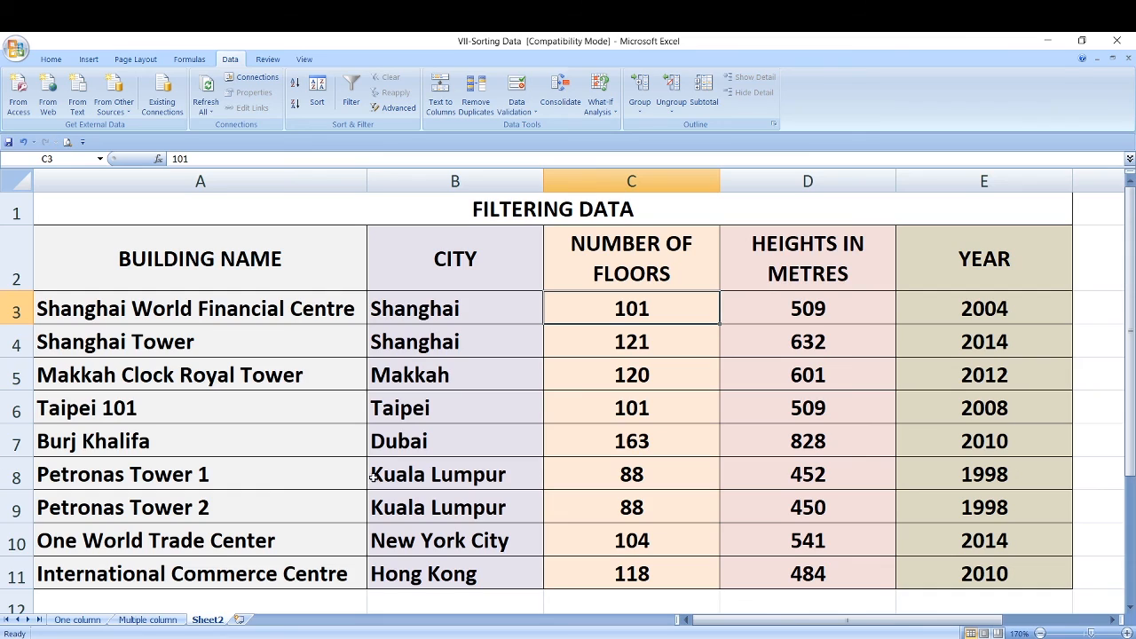